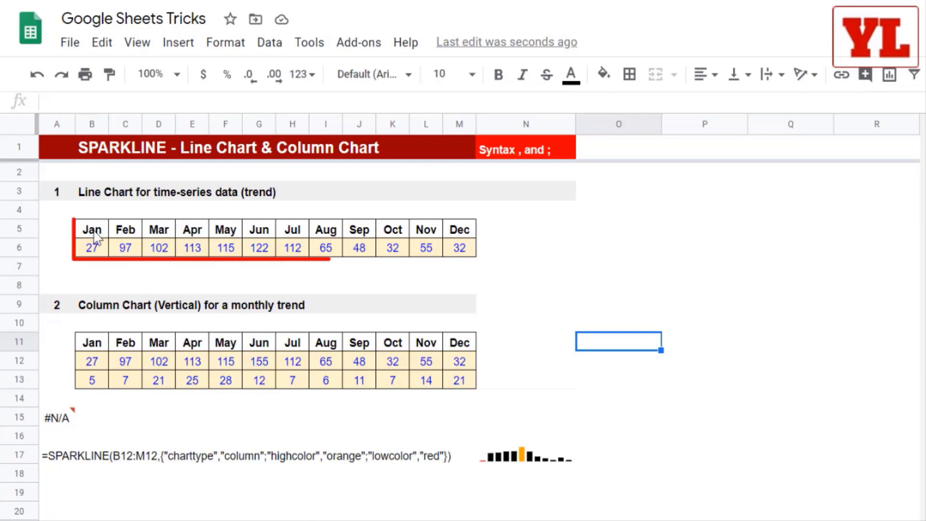
# Enter =SPARKLINE(B6:M6) in N6 to draw a line chart of the Jan–Dec values.
pyautogui.moveTo(93, 231)
pyautogui.mouseDown()
pyautogui.moveTo(159, 244)
pyautogui.moveTo(427, 235)
pyautogui.moveTo(463, 245)
pyautogui.mouseUp()
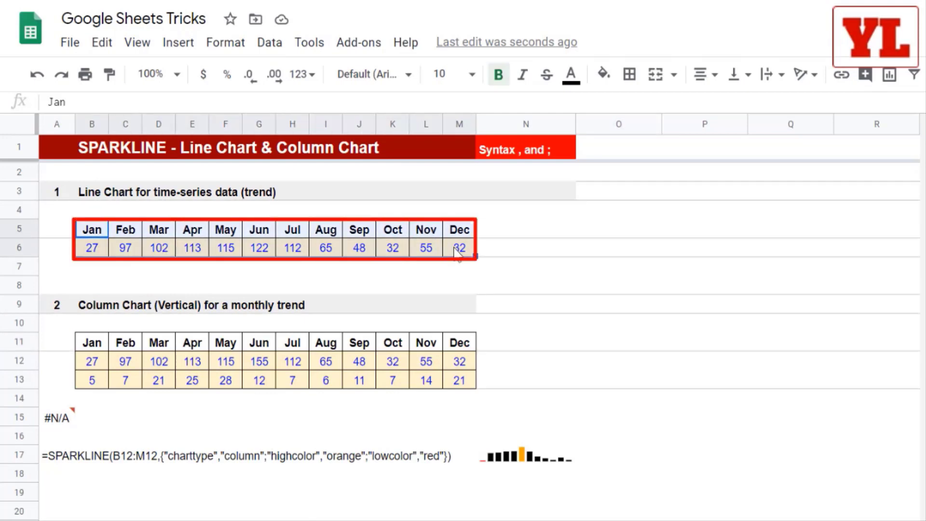
pyautogui.click(529, 251)
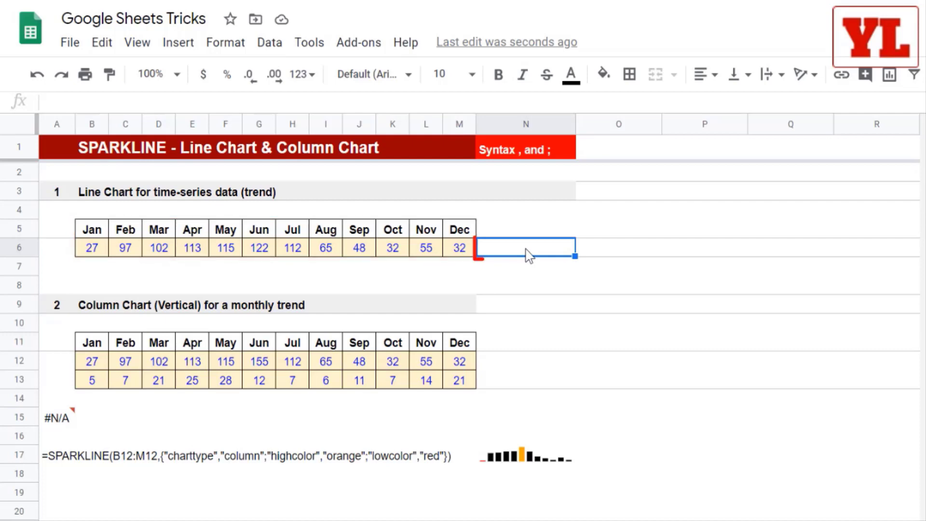
pyautogui.write('=spark')
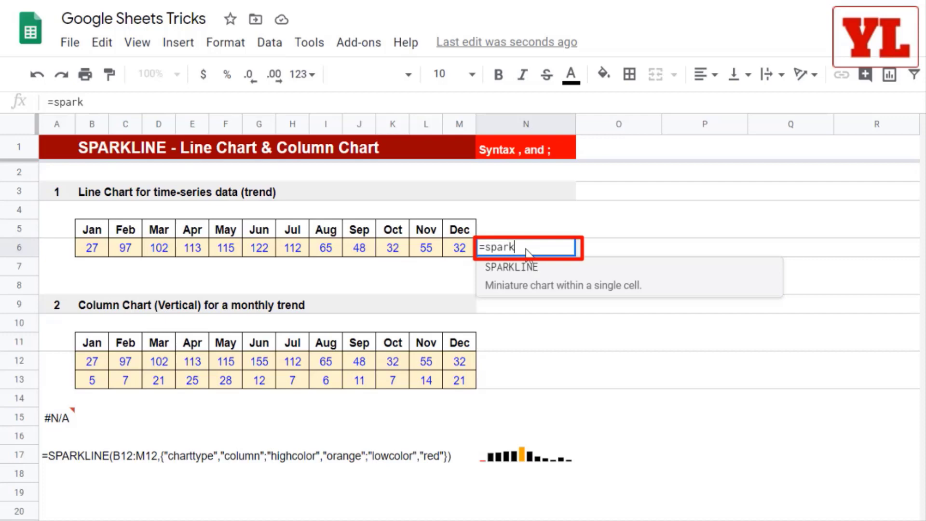
pyautogui.press('Tab')
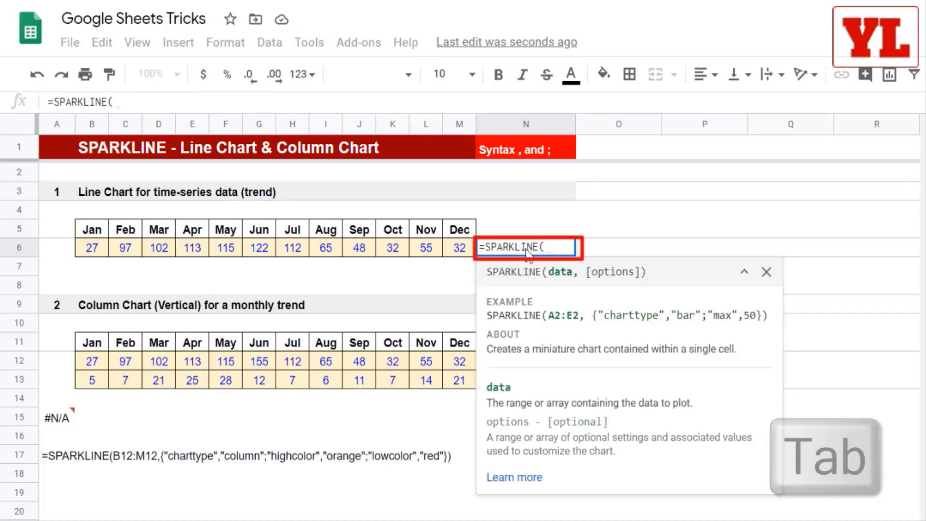
pyautogui.moveTo(97, 251); pyautogui.dragTo(466, 250)
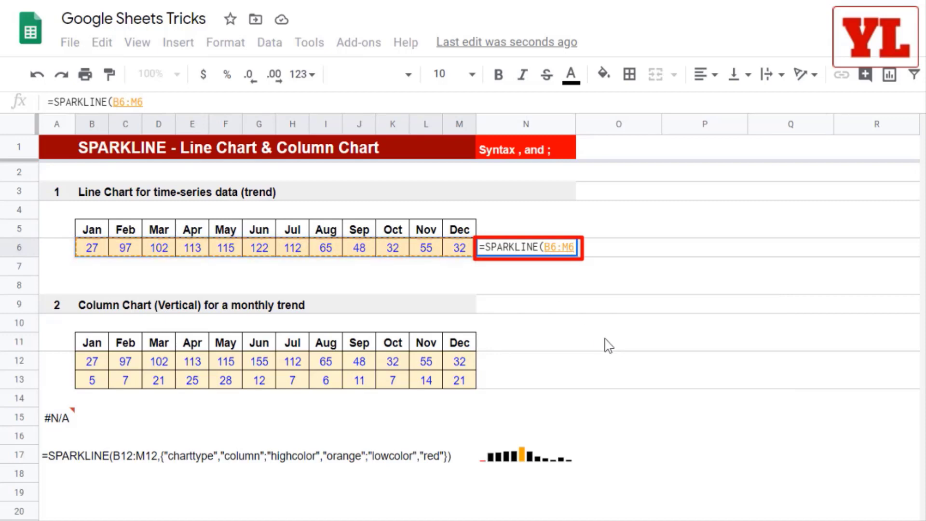
pyautogui.press('Return')
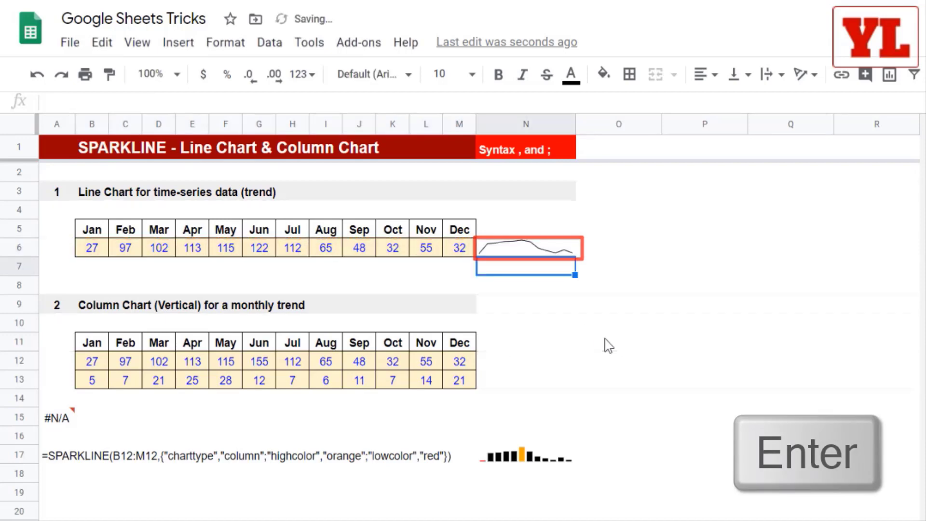
# Test the sparkline by changing Nov in L6 to 12, then undo it back to 55.
pyautogui.click(428, 250)
pyautogui.write('12')
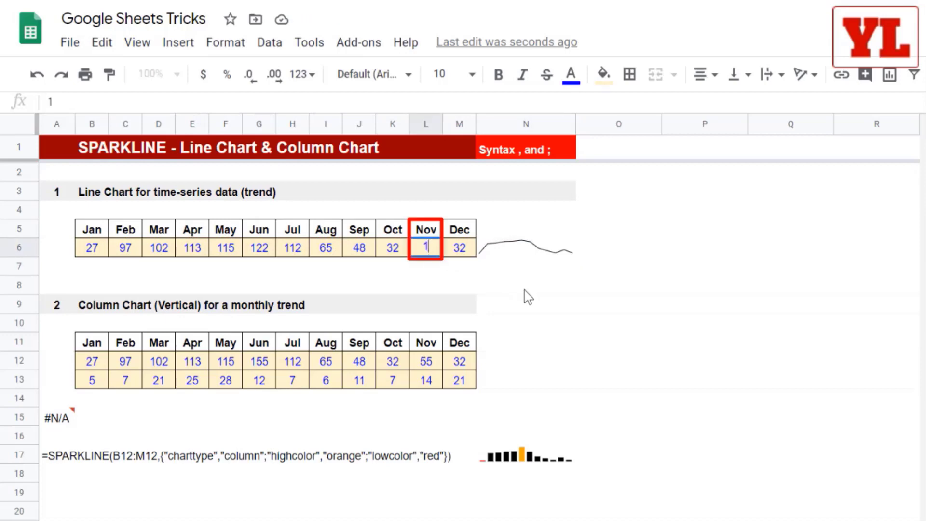
pyautogui.click(555, 304)
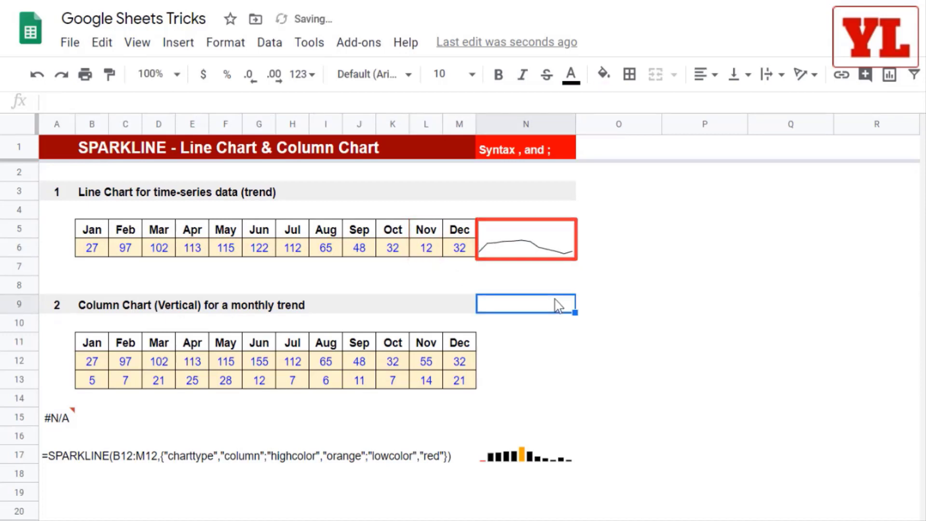
pyautogui.hotkey('ctrl', 'z')
# Enter =SPARKLINE(B12:M12,{"charttype","column"}) in N12 to chart row 12 as columns.
pyautogui.click(510, 365)
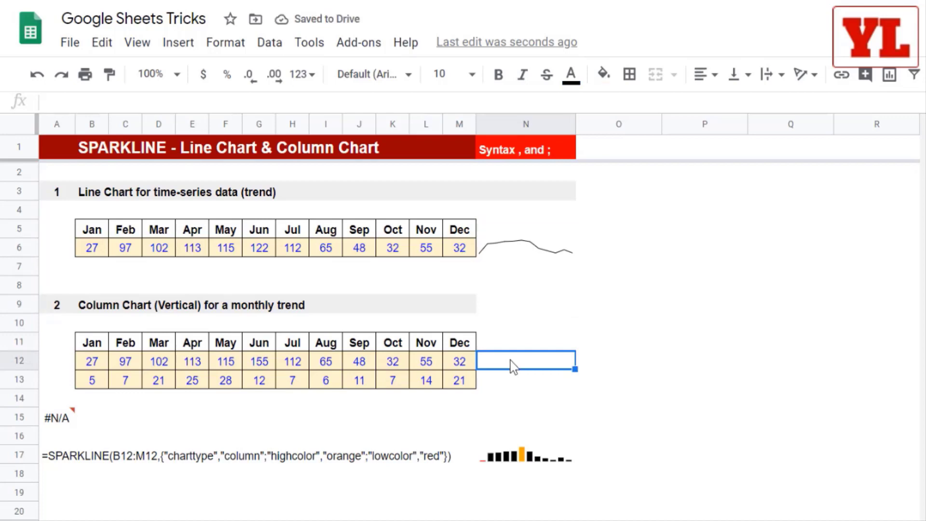
pyautogui.write('=spark')
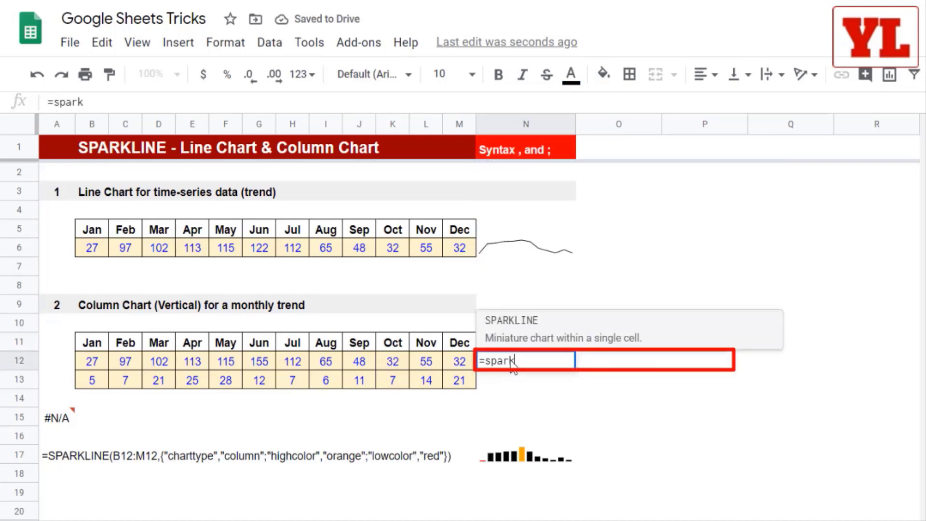
pyautogui.press('Tab')
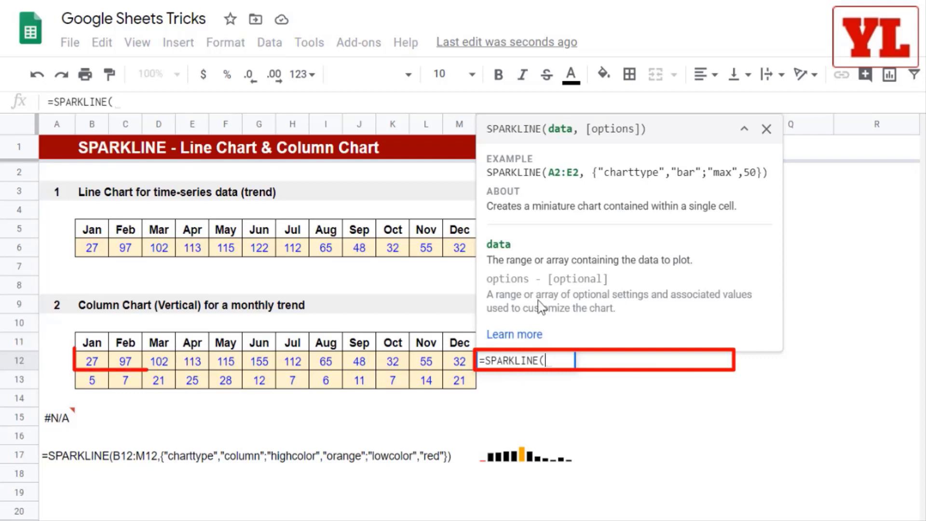
pyautogui.click(93, 365)
pyautogui.moveTo(93, 365); pyautogui.dragTo(454, 369)
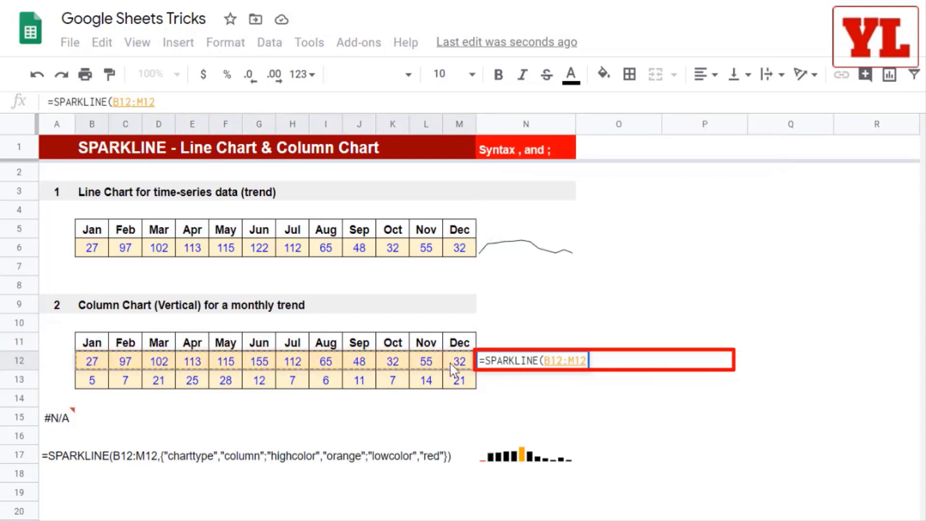
pyautogui.write(',')
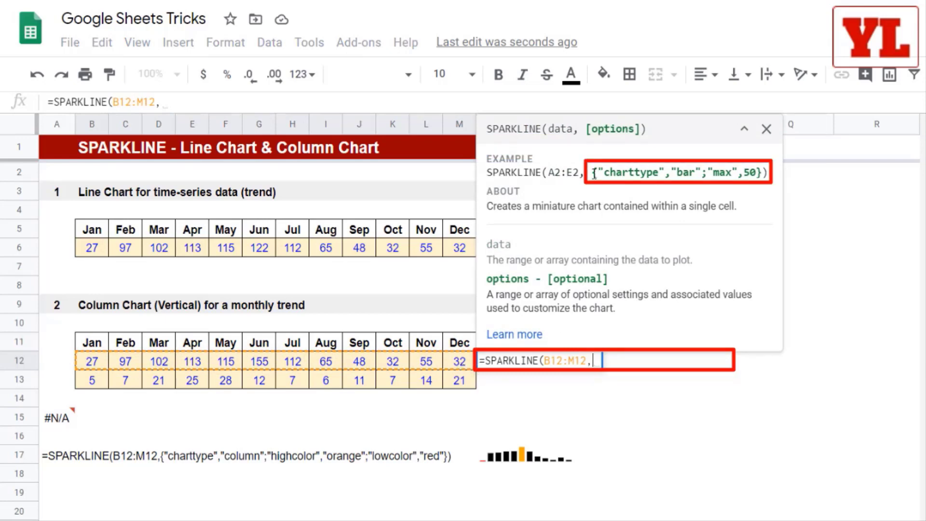
pyautogui.moveTo(593, 173); pyautogui.dragTo(772, 174)
pyautogui.click(596, 361)
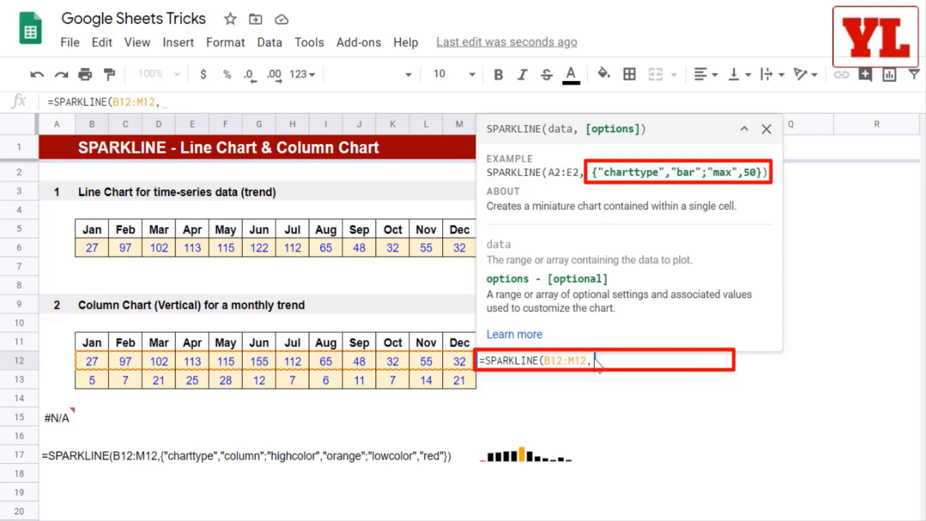
pyautogui.write('{')
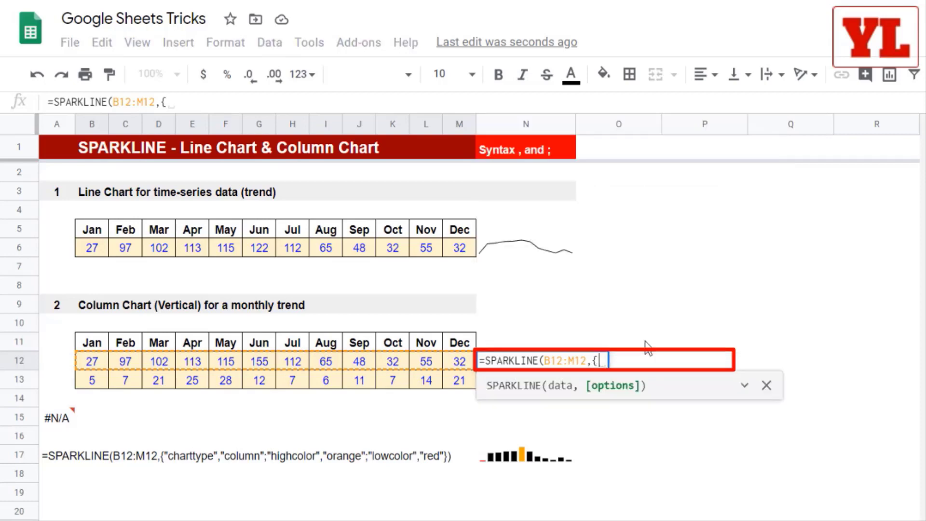
pyautogui.write('"cha')
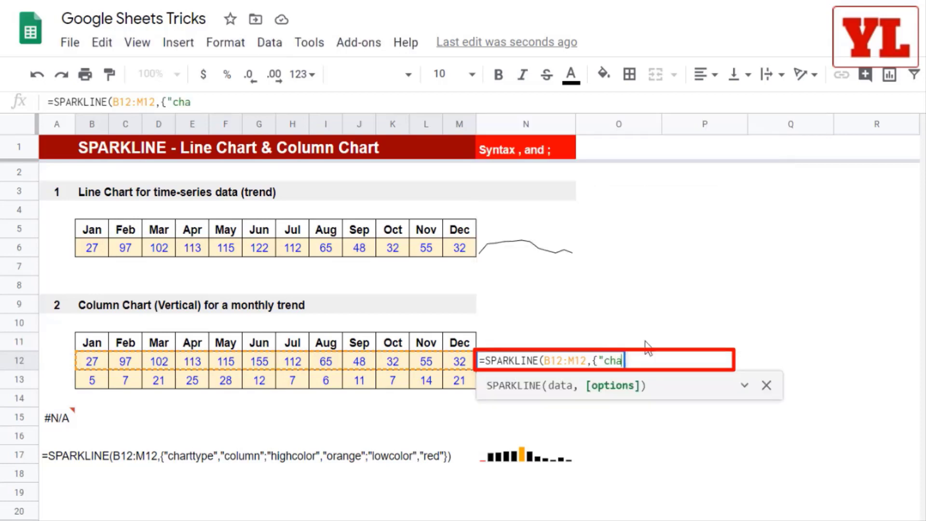
pyautogui.write('rttype"')
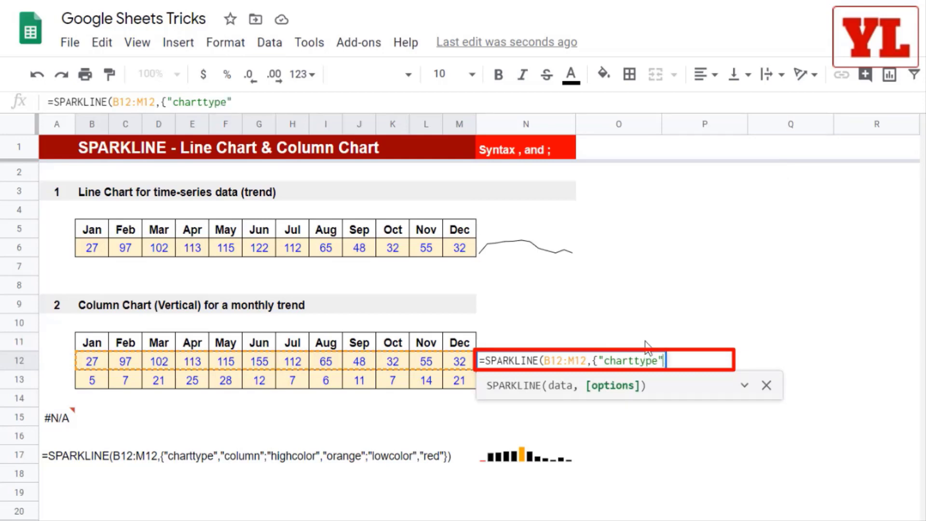
pyautogui.write(',')
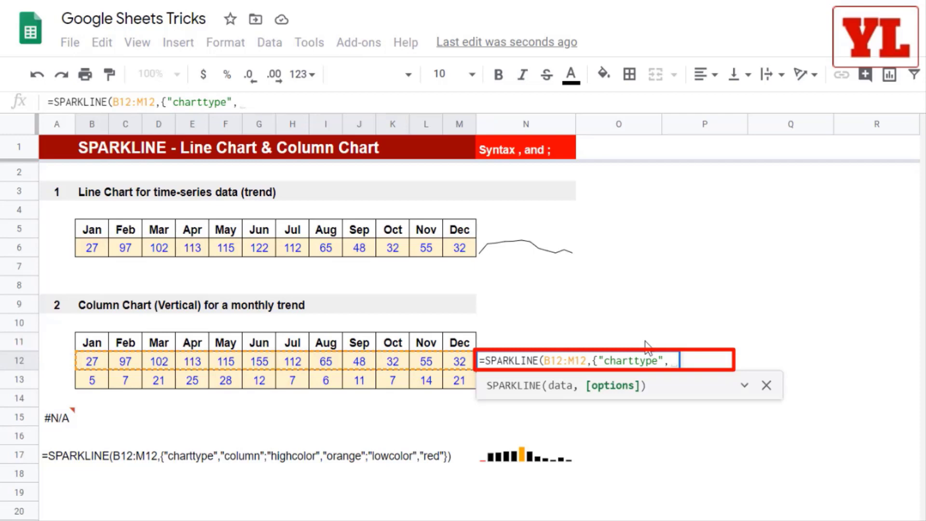
pyautogui.write('"')
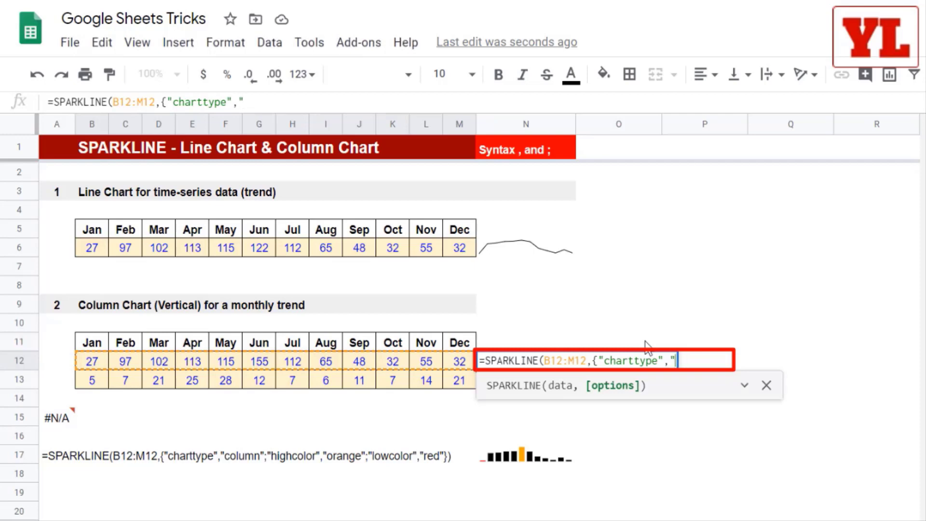
pyautogui.write('column')
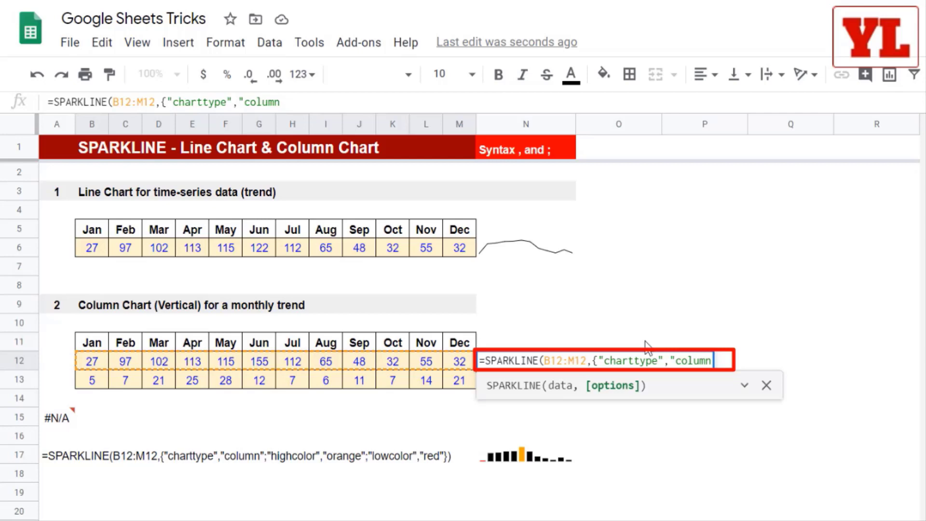
pyautogui.write('"})')
pyautogui.press('Return')
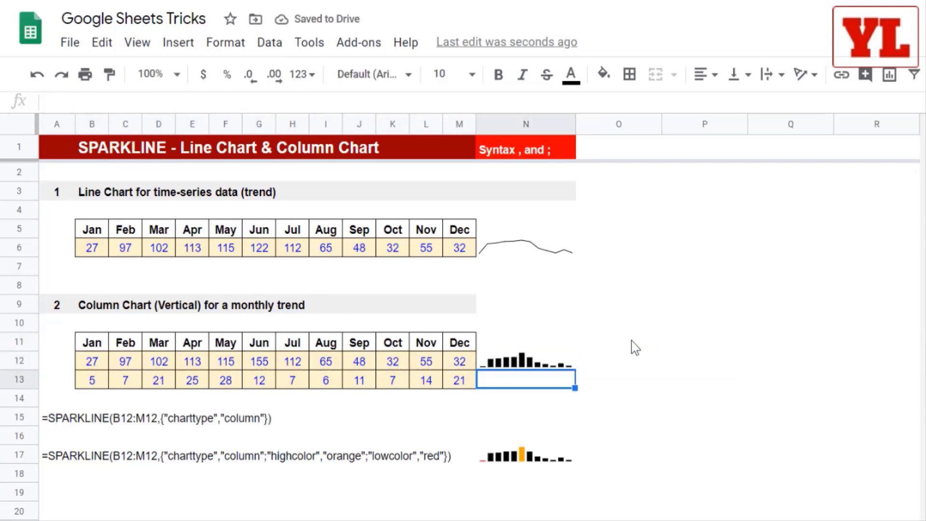
# Copy the N12 column sparkline down to N13 and open its formula for editing.
pyautogui.click(531, 461)
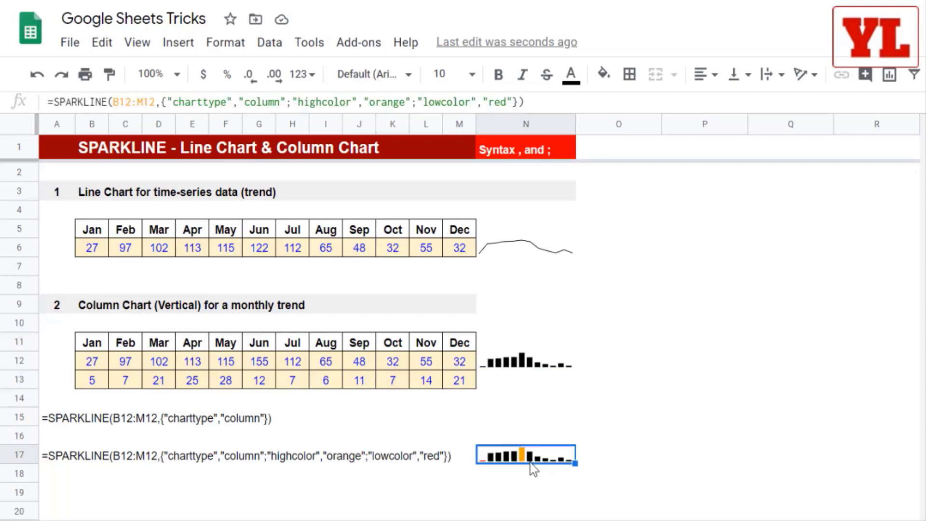
pyautogui.click(531, 367)
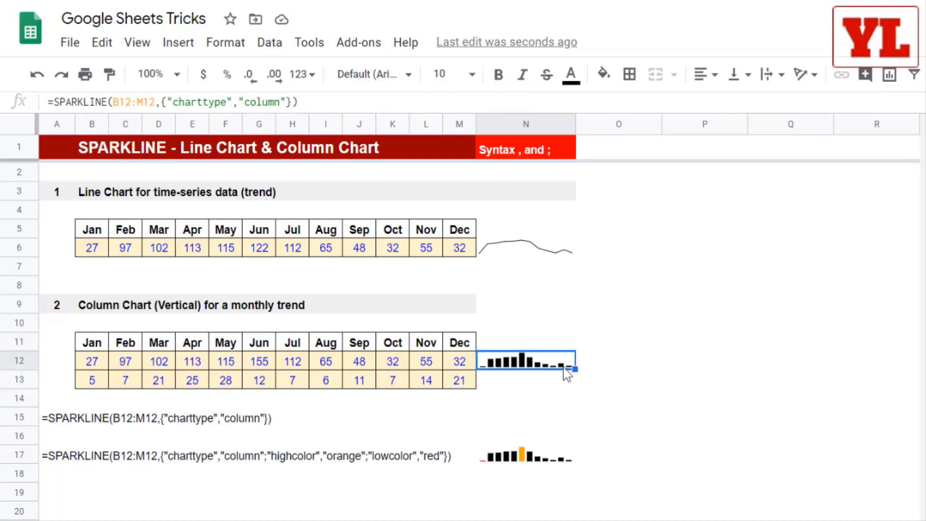
pyautogui.moveTo(575, 369); pyautogui.dragTo(571, 386)
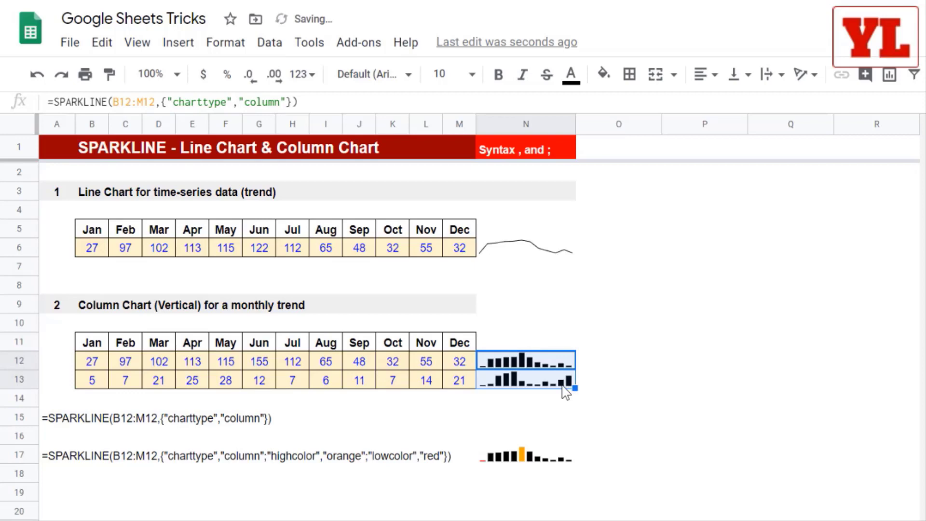
pyautogui.doubleClick(549, 384)
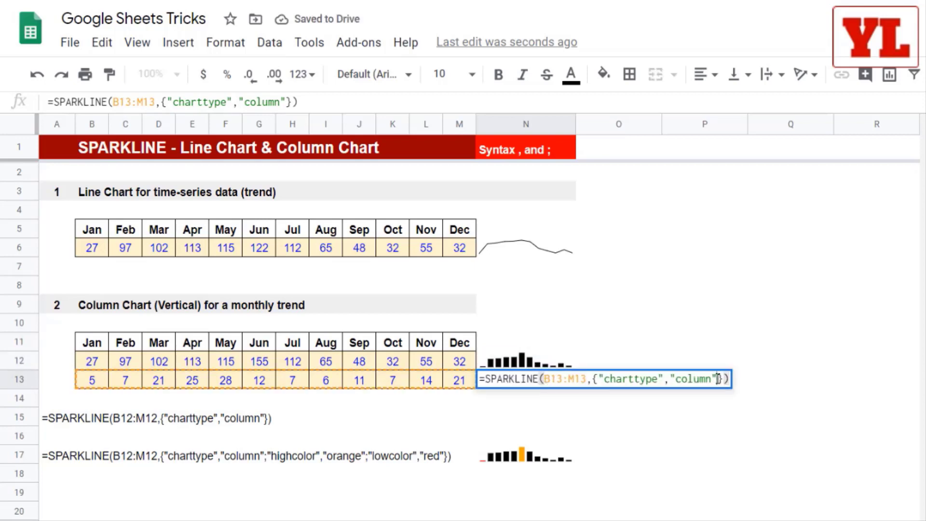
pyautogui.moveTo(718, 378); pyautogui.dragTo(599, 379)
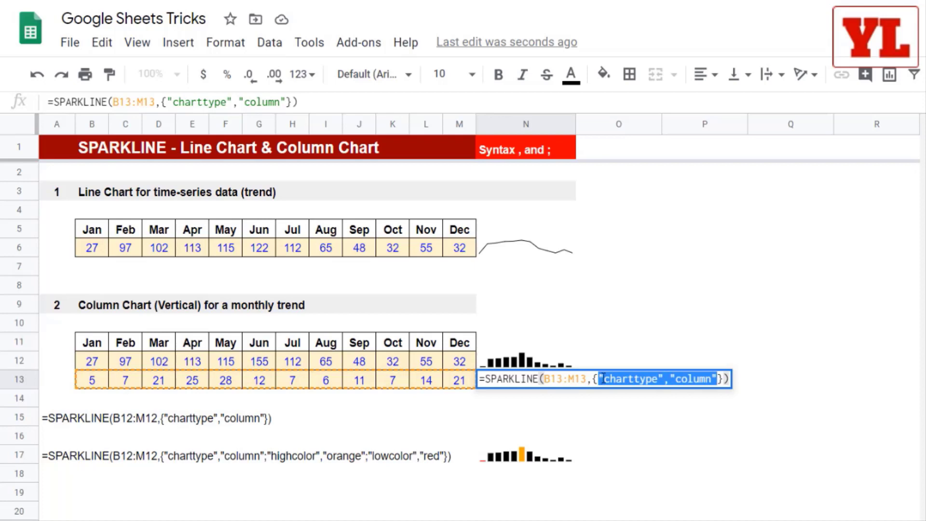
pyautogui.click(719, 379)
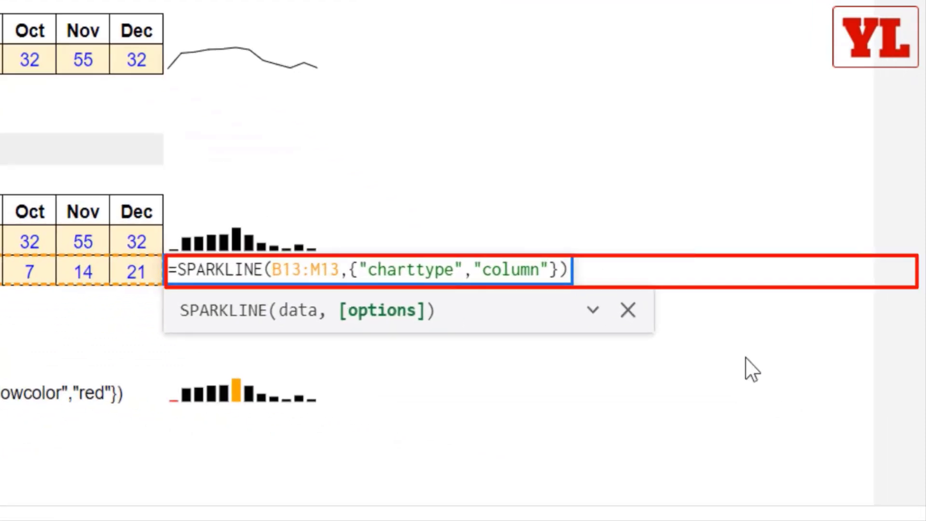
# Add "highcolor","orange" and "lowcolor","red" options to the N13 sparkline formula.
pyautogui.write(';')
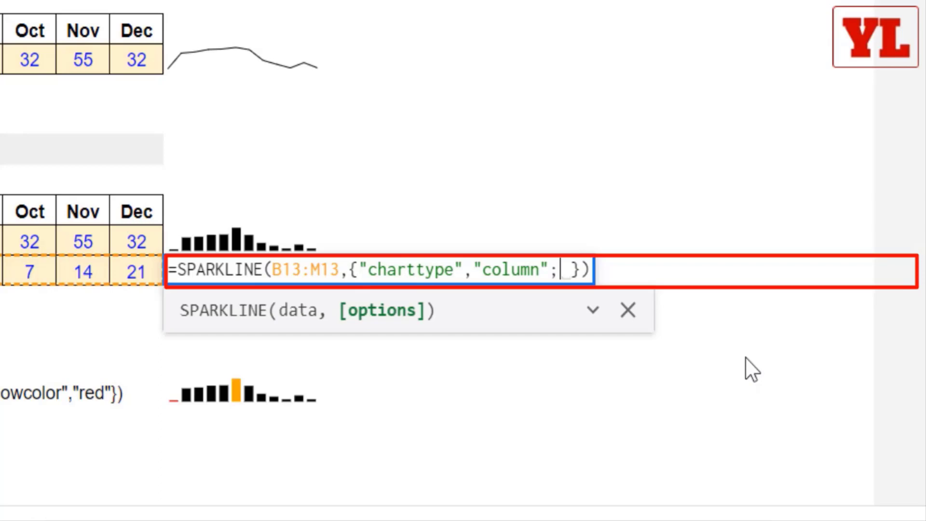
pyautogui.press('BackSpace')
pyautogui.write('"highcolor"')
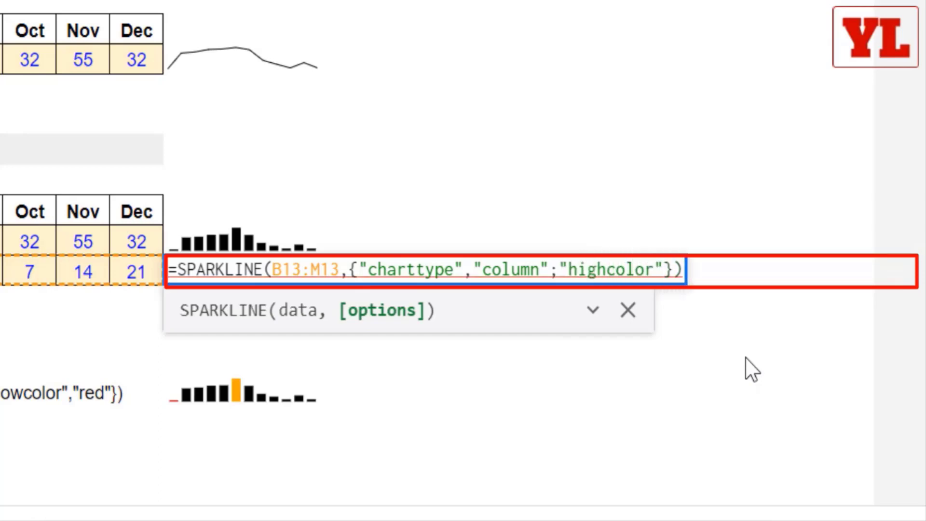
pyautogui.write(',')
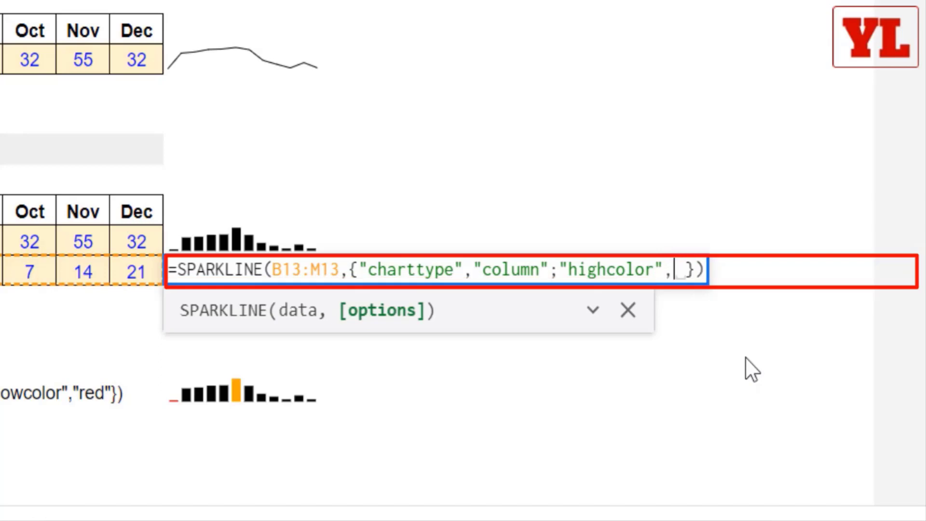
pyautogui.write('"orga')
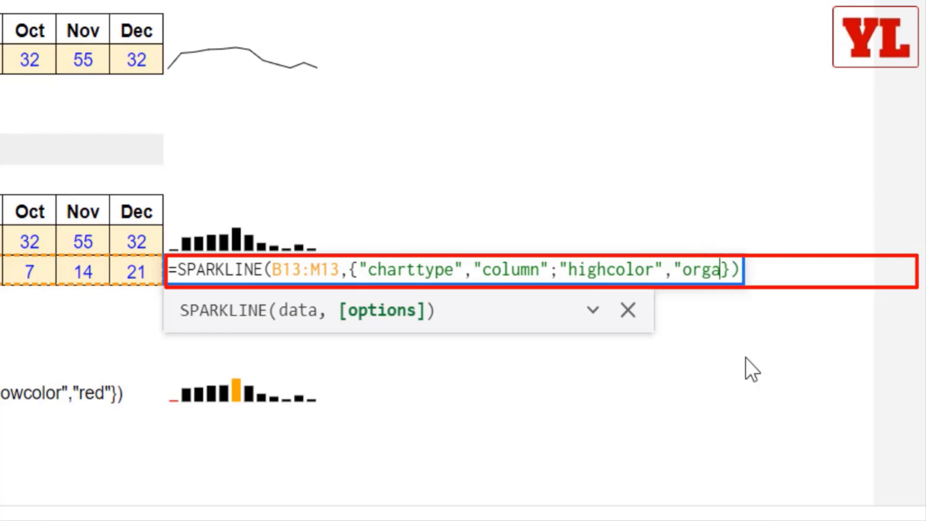
pyautogui.press('BackSpace')
pyautogui.press('BackSpace')
pyautogui.write('ange"')
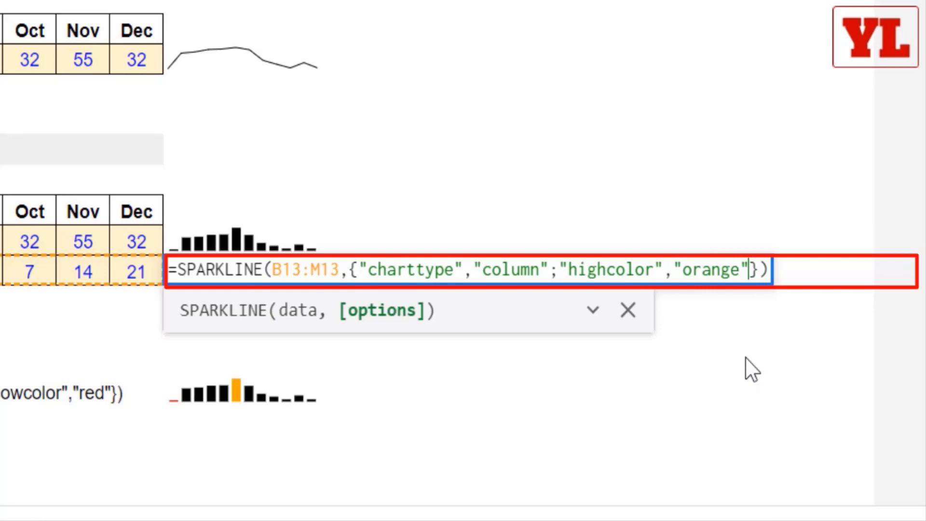
pyautogui.write(';')
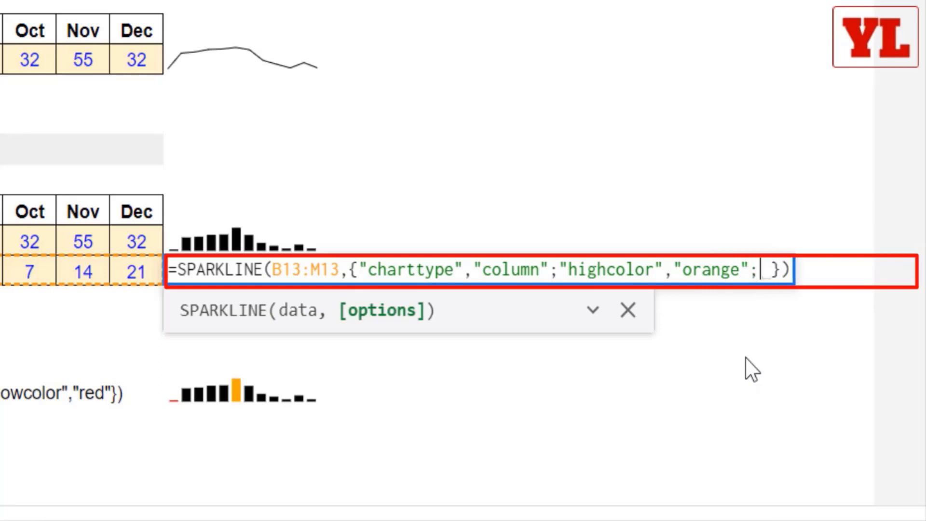
pyautogui.write('"lowcol')
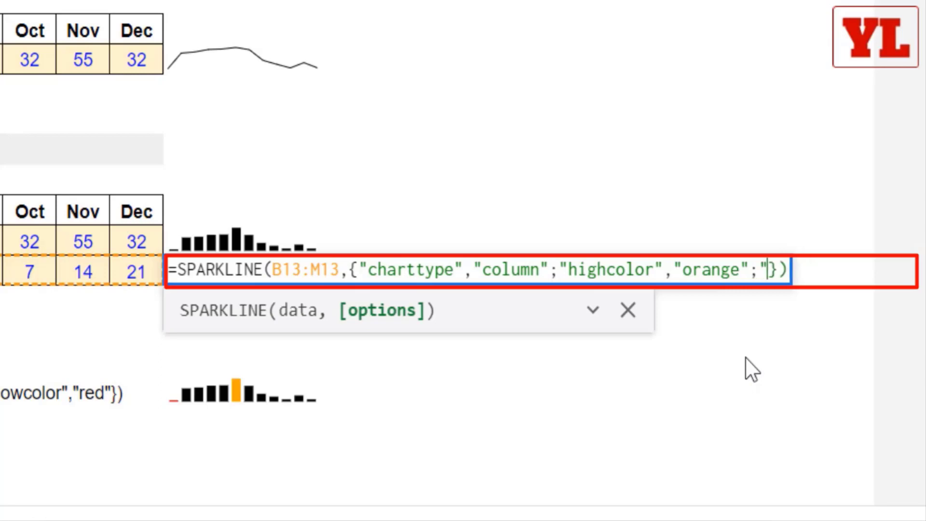
pyautogui.write('or"')
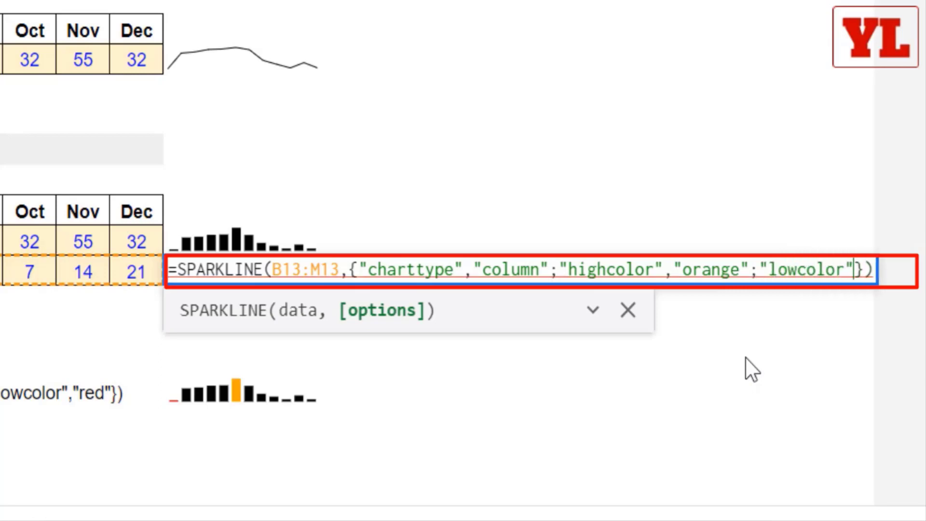
pyautogui.write(',')
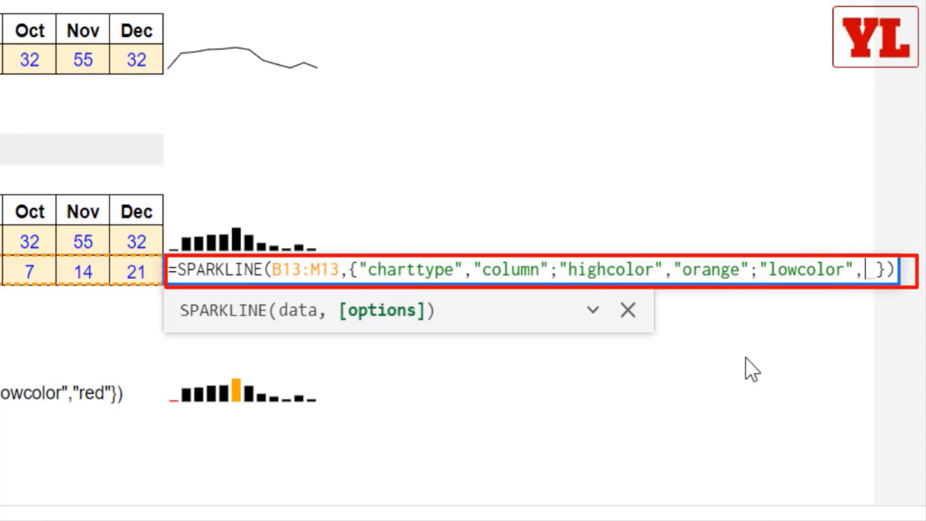
pyautogui.press('BackSpace')
pyautogui.write('"red')
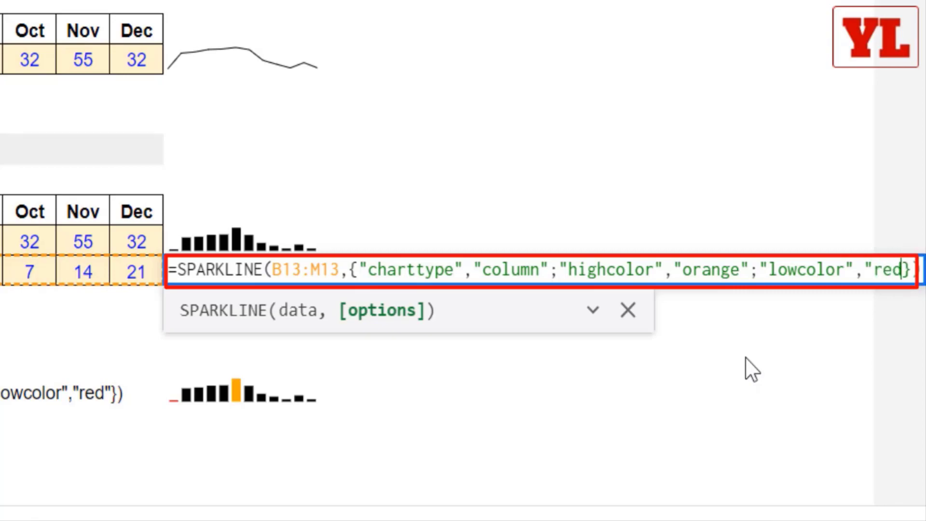
pyautogui.write('"')
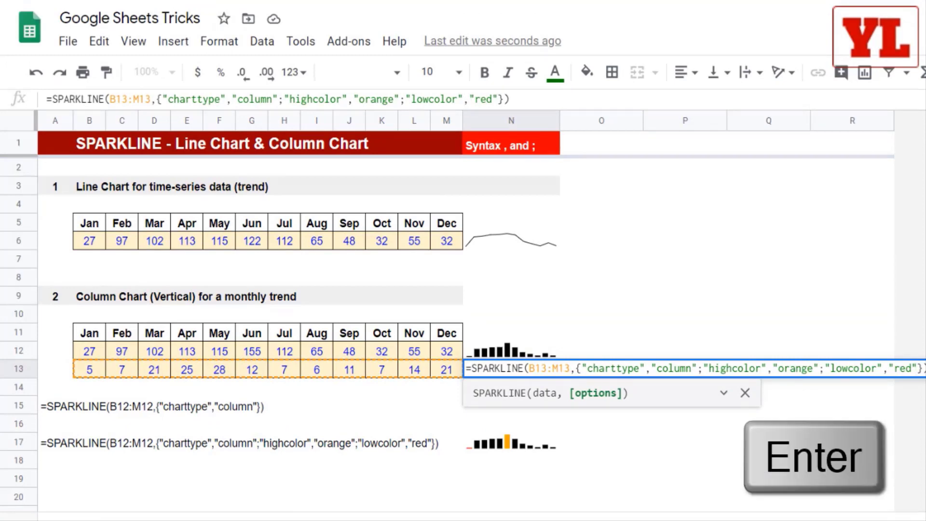
pyautogui.press('Return')
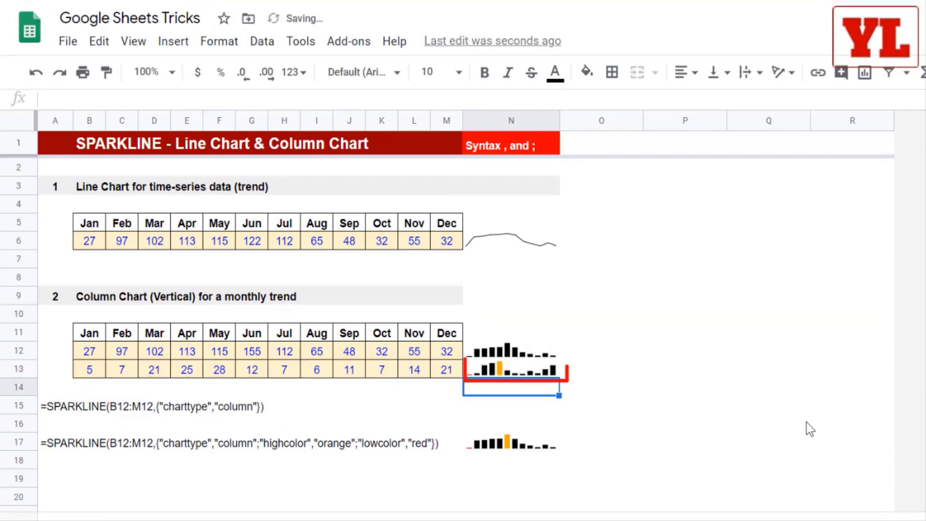
# Review the example formulas in A14:L17, then go to the Bar Chart (Horizontal) sheet.
pyautogui.click(510, 374)
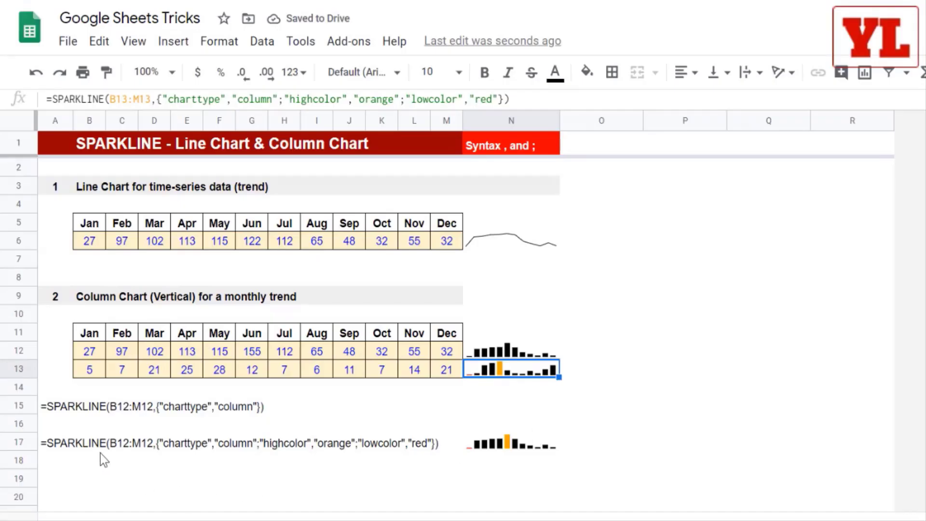
pyautogui.moveTo(58, 392); pyautogui.dragTo(438, 471)
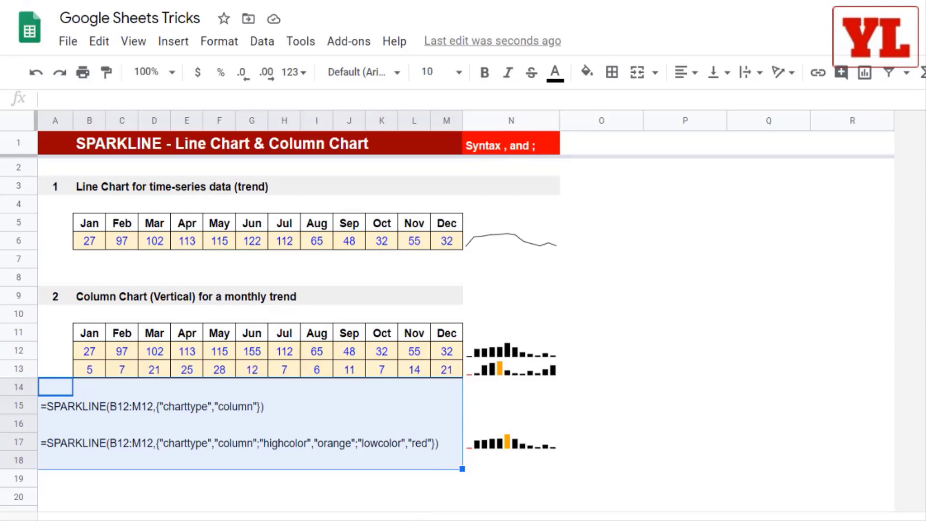
pyautogui.click(420, 516)
pyautogui.click(526, 329)
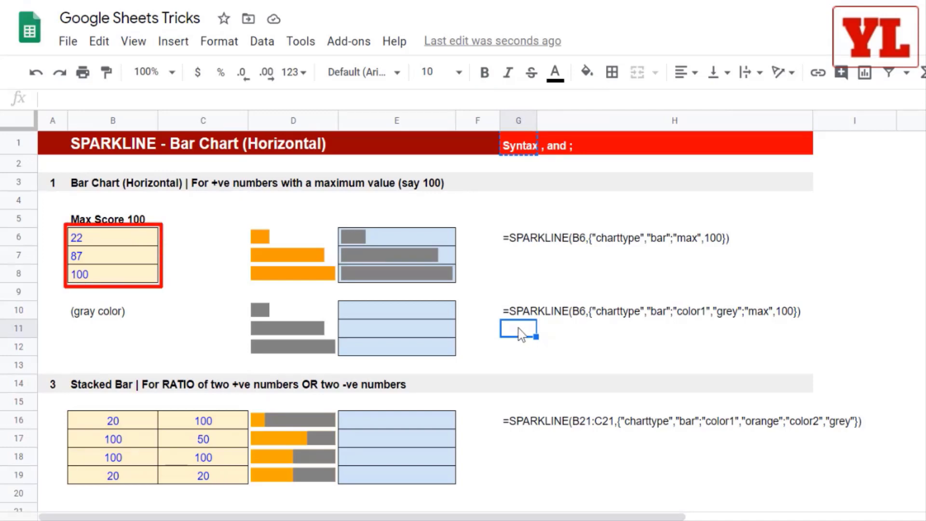
# Clear the existing gray bar sparklines from E6:E8.
pyautogui.moveTo(100, 236); pyautogui.dragTo(100, 276)
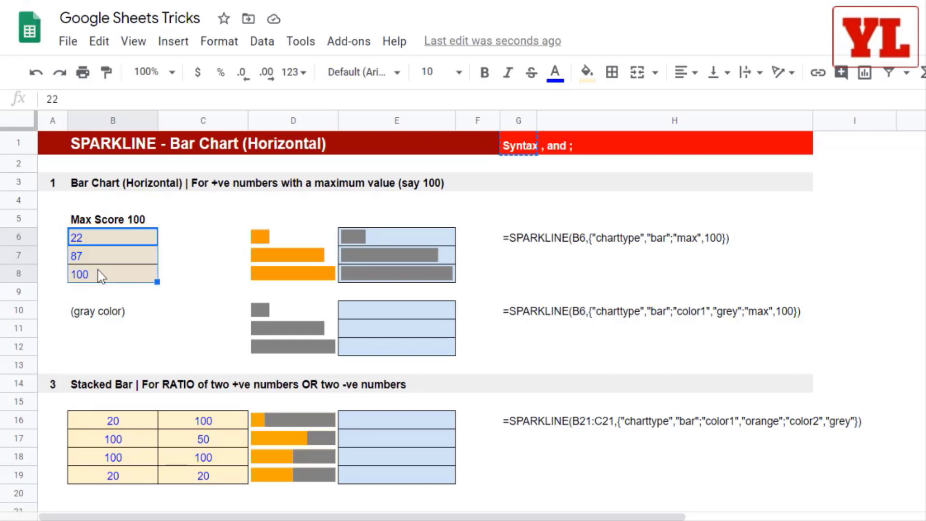
pyautogui.moveTo(355, 237); pyautogui.dragTo(369, 280)
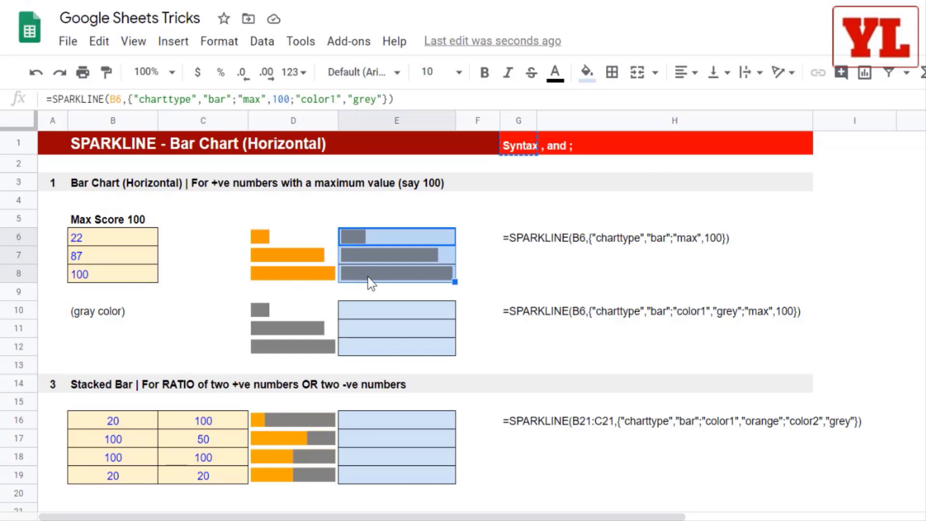
pyautogui.press('Delete')
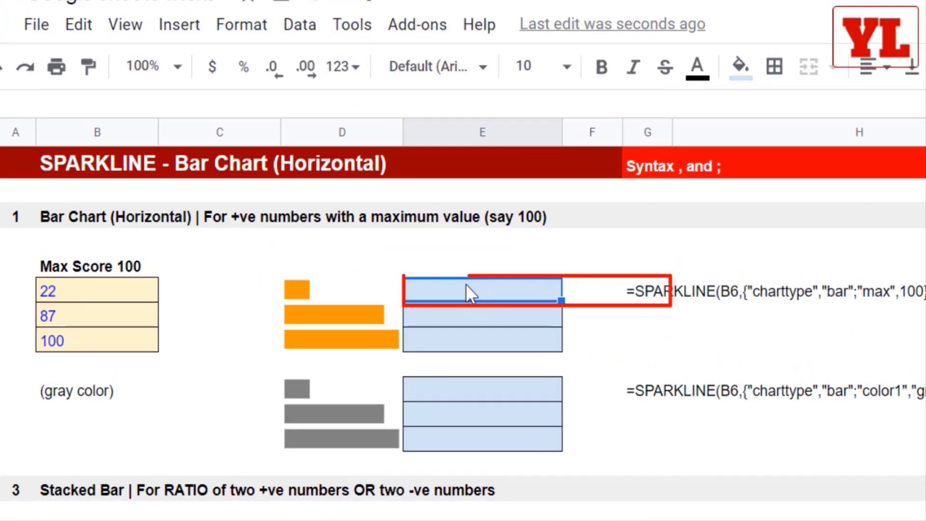
# Enter =SPARKLINE(B6,{"charttype","bar"}) in E6 to draw a bar for the score 22.
pyautogui.write('=spark')
pyautogui.press('Tab')
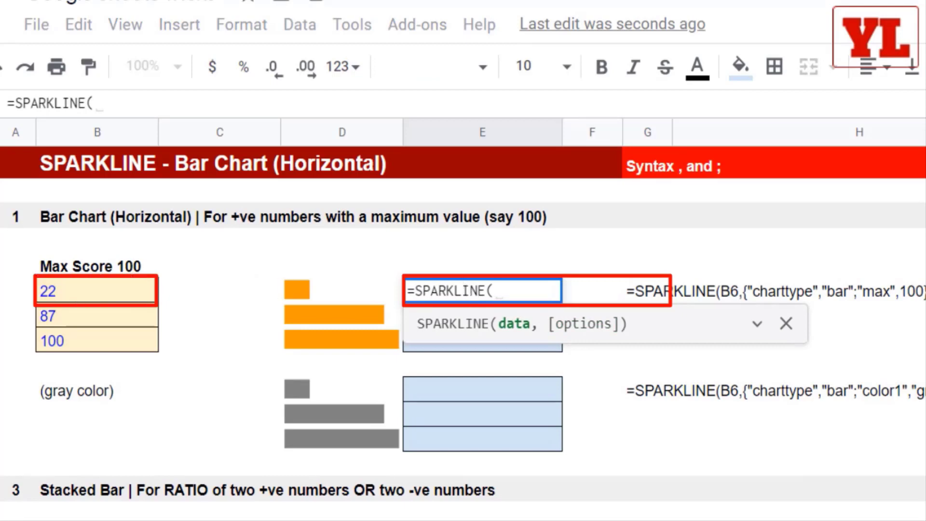
pyautogui.click(54, 292)
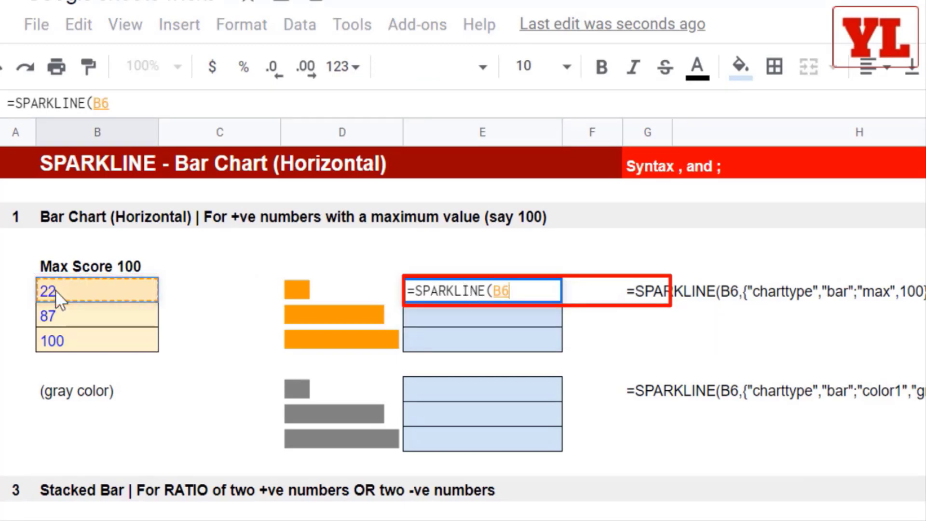
pyautogui.write(',')
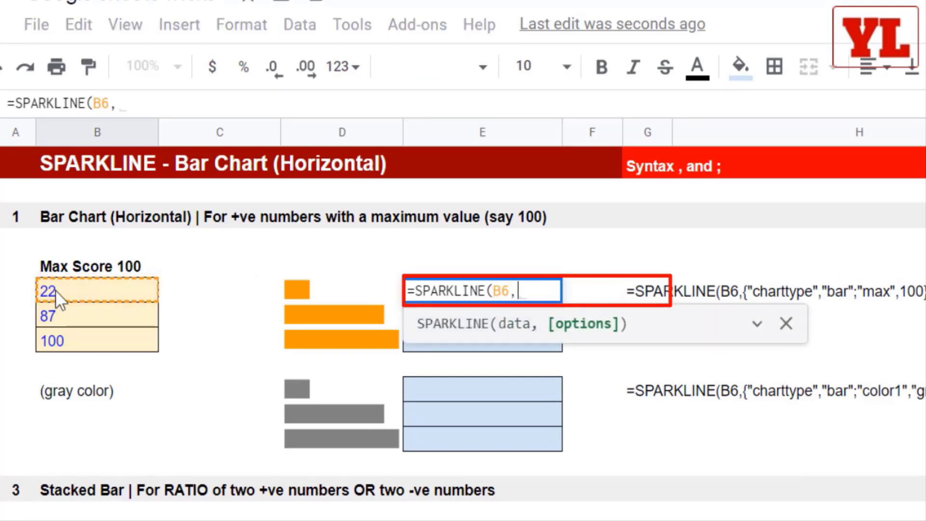
pyautogui.write('{"chartt')
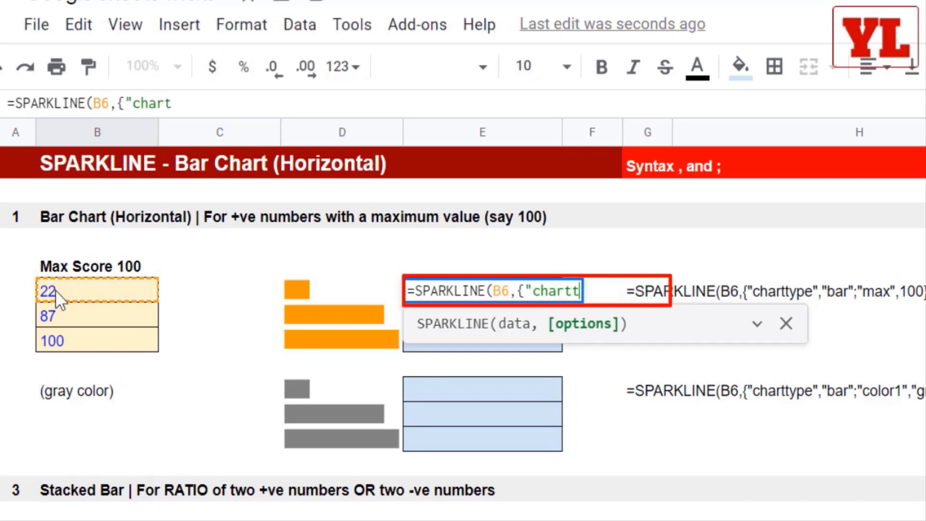
pyautogui.write('ype"')
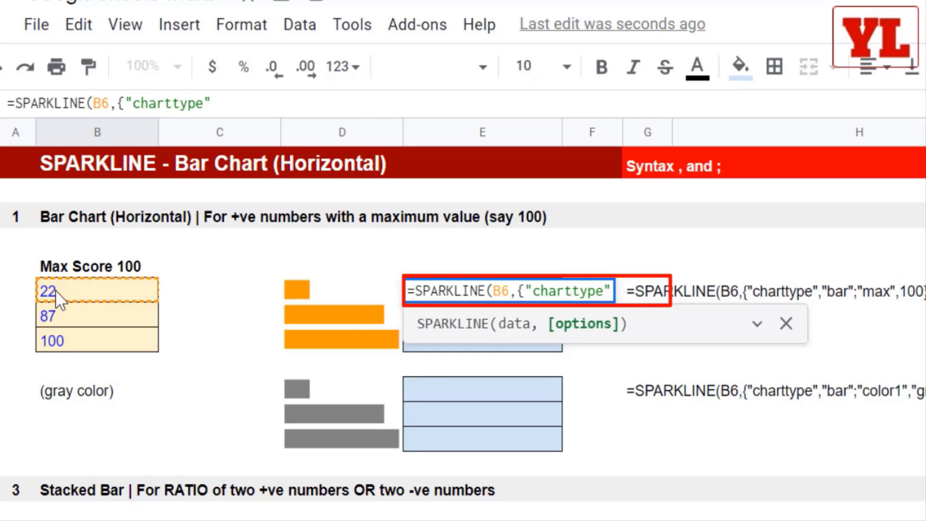
pyautogui.write(', ')
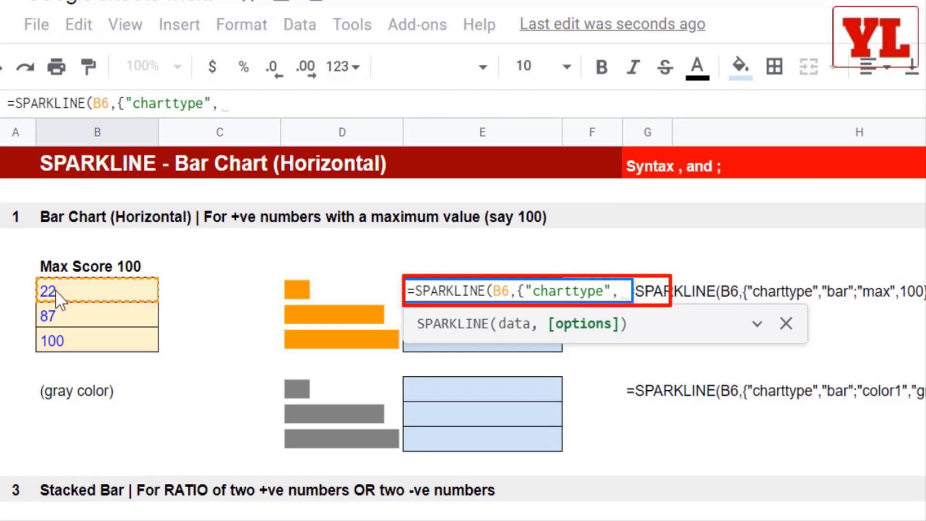
pyautogui.write('"bar')
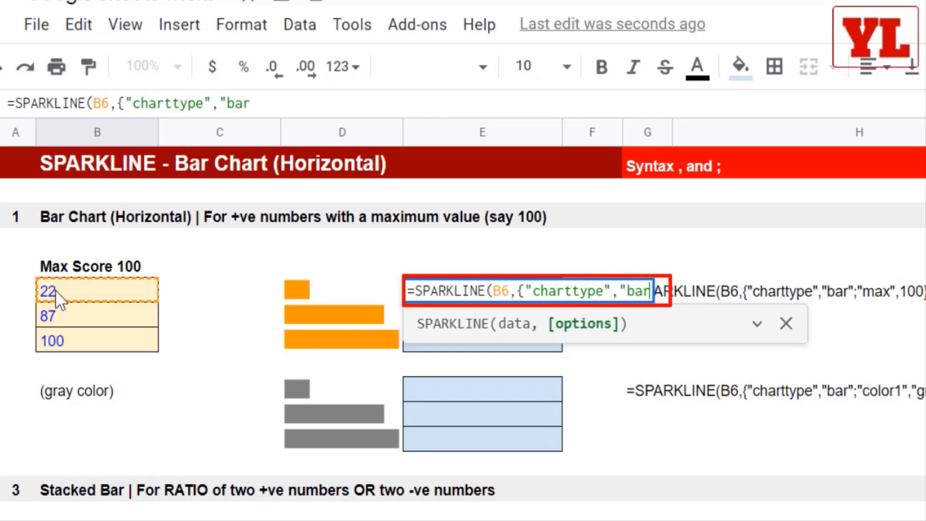
pyautogui.write('"})')
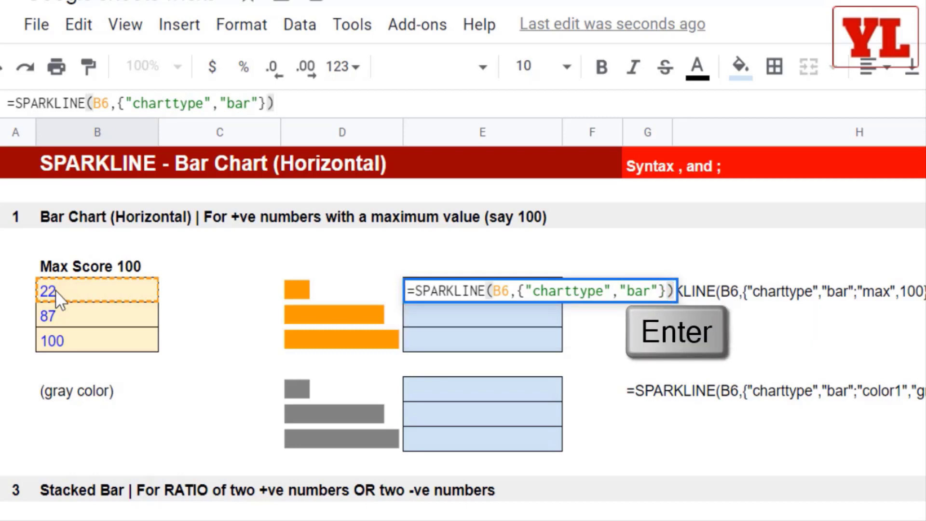
pyautogui.press('Return')
# Copy the E6 bar sparkline down to E7:E8.
pyautogui.click(436, 276)
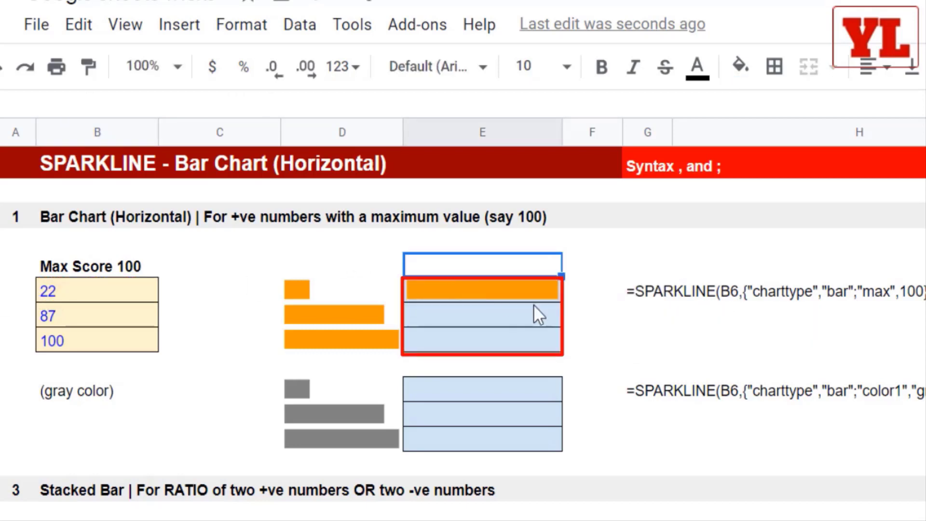
pyautogui.click(535, 292)
pyautogui.moveTo(561, 302); pyautogui.dragTo(563, 352)
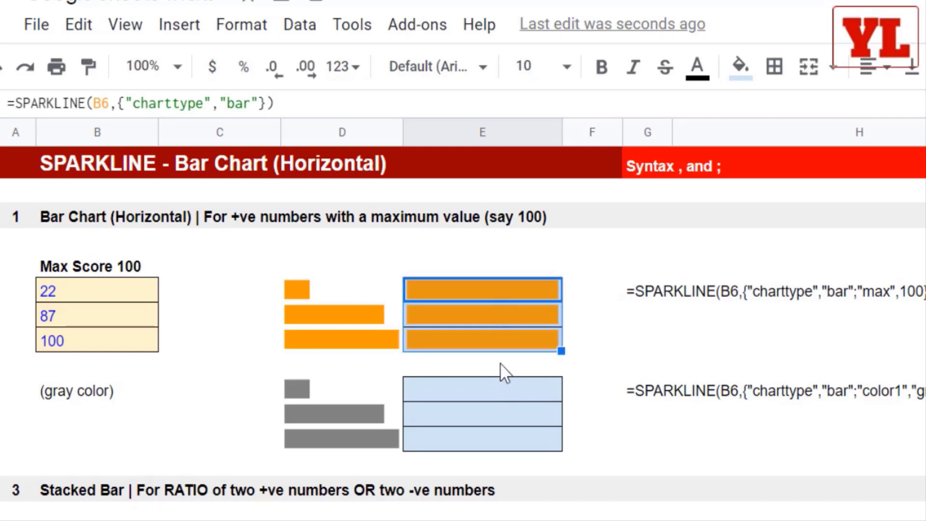
# Add a "max",100 option to E6's formula so its bar shrinks to 22% width.
pyautogui.doubleClick(450, 290)
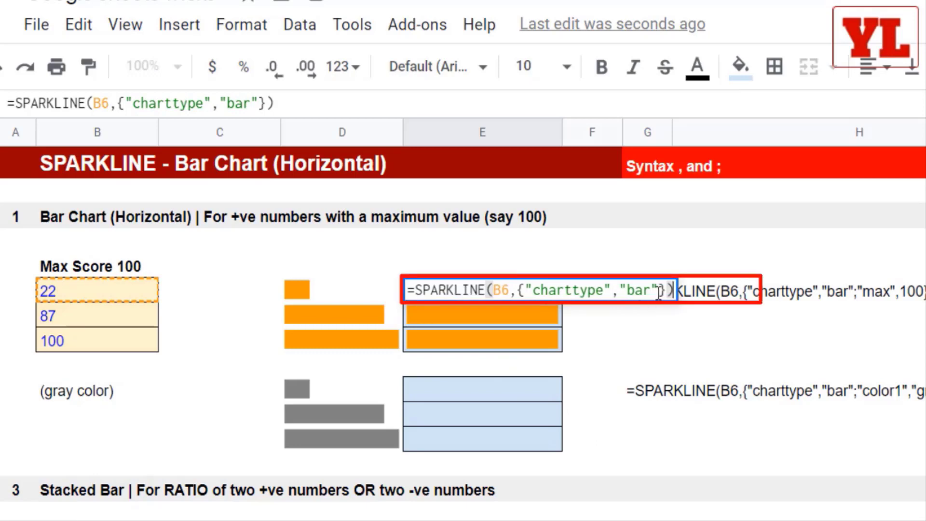
pyautogui.click(660, 289)
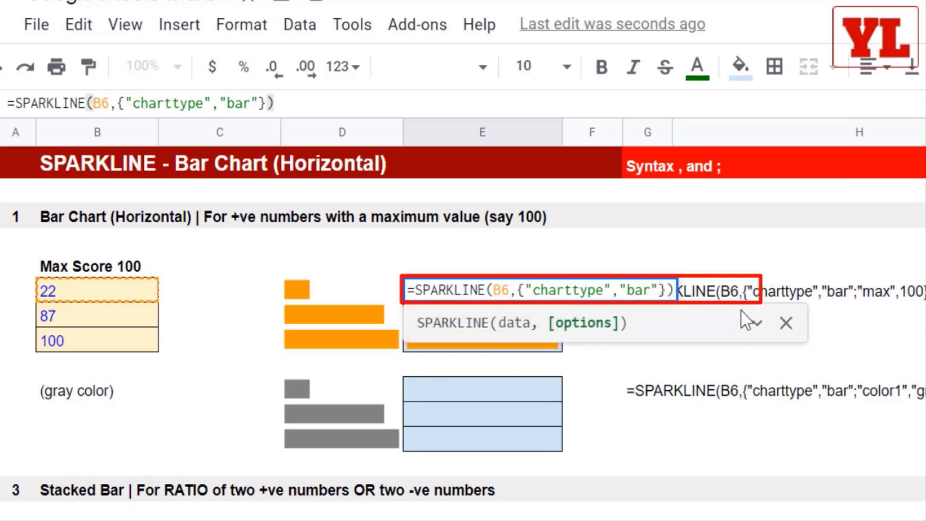
pyautogui.write('; ')
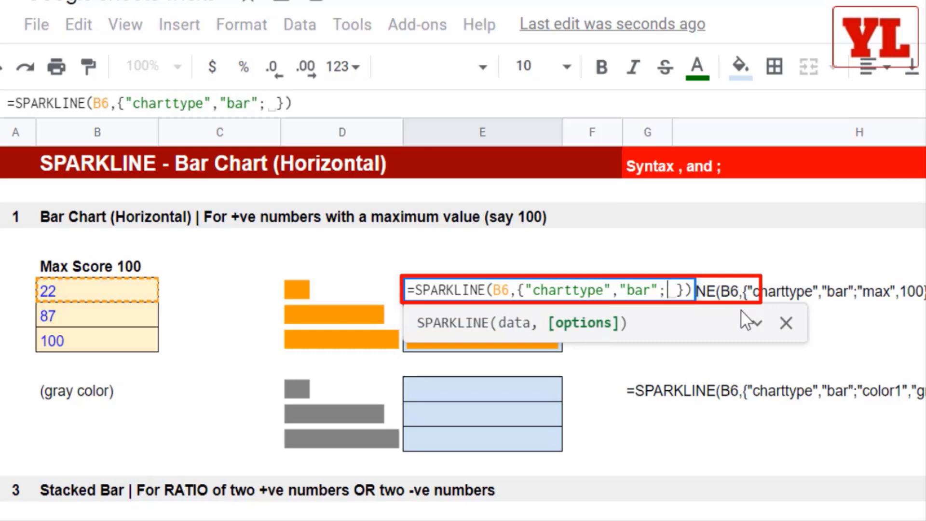
pyautogui.write('"max')
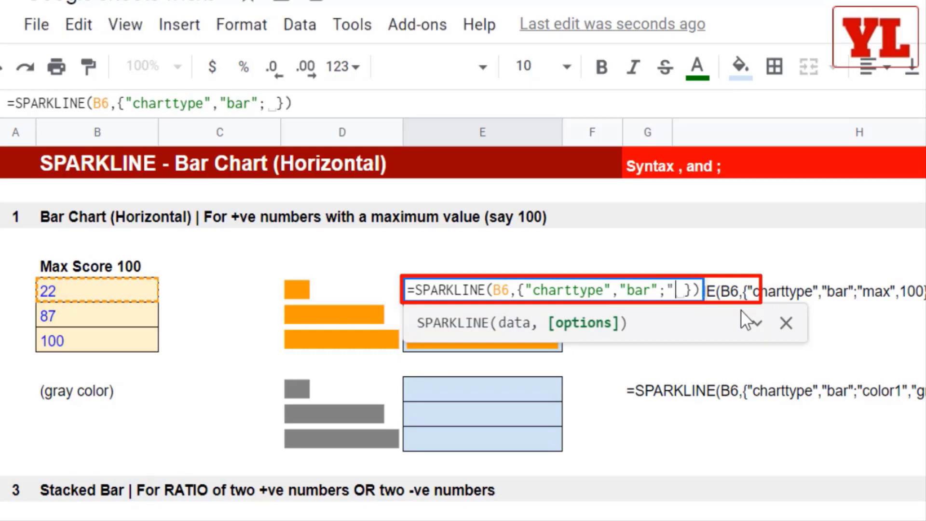
pyautogui.write('",')
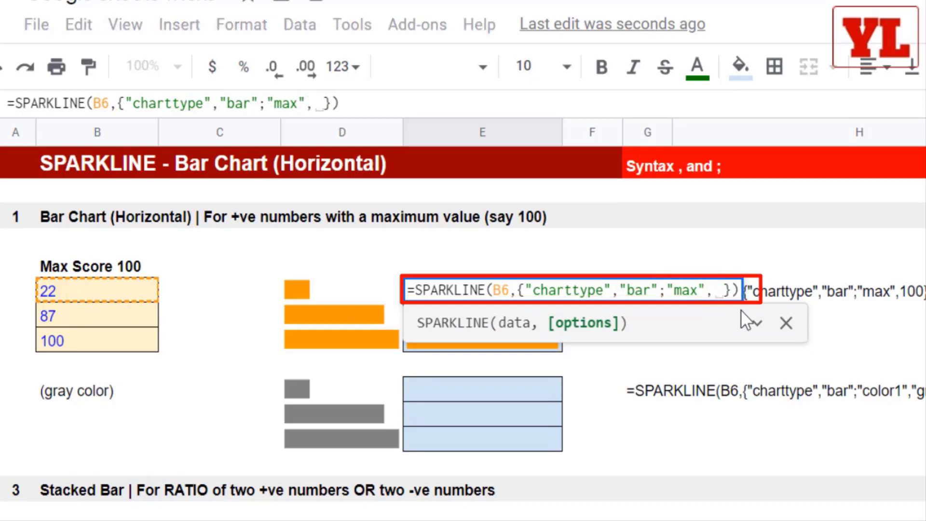
pyautogui.write(' 100')
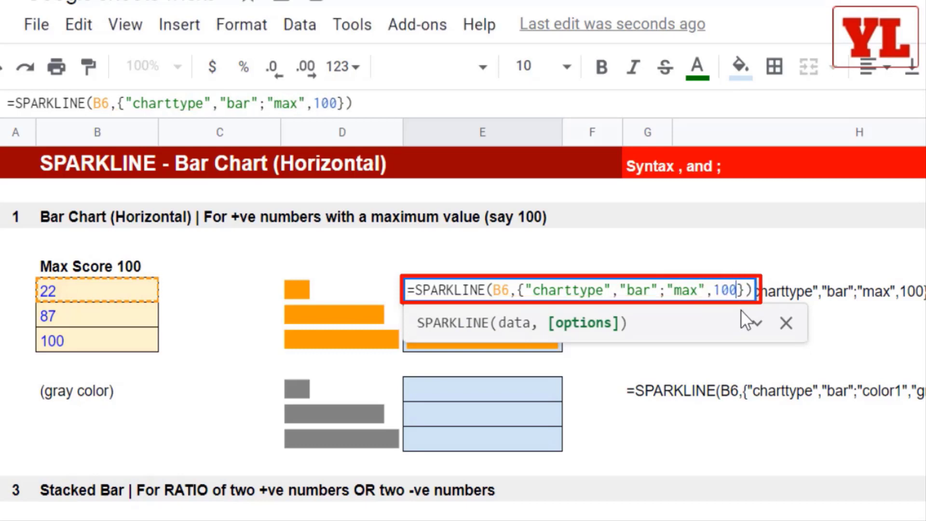
pyautogui.press('Return')
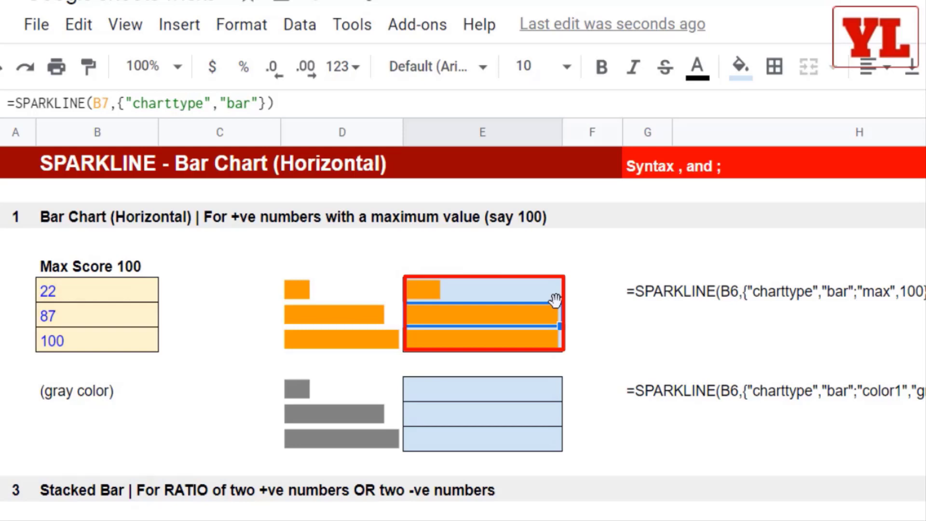
# Fill the max-100 bar formula from E6 down to E8 and point out its 100 argument.
pyautogui.click(551, 299)
pyautogui.moveTo(559, 301); pyautogui.dragTo(555, 350)
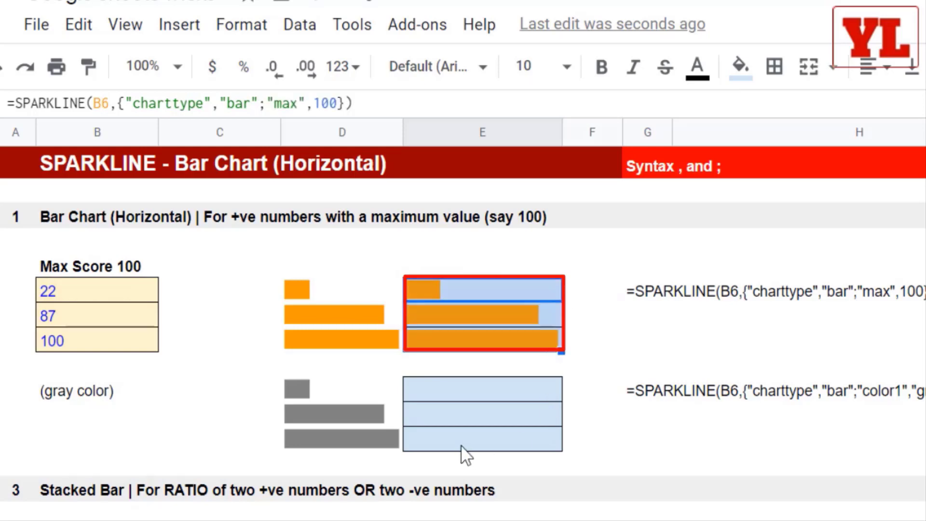
pyautogui.click(466, 293)
pyautogui.doubleClick(465, 293)
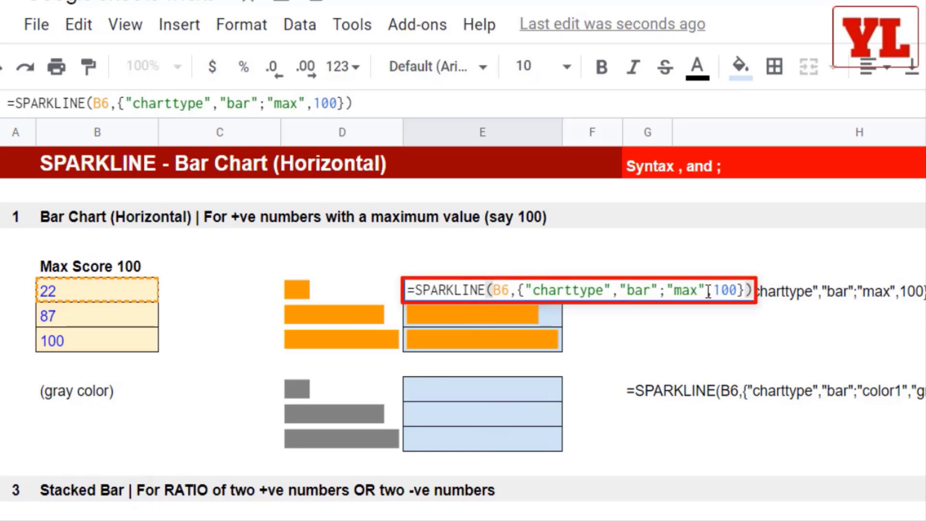
pyautogui.moveTo(718, 292); pyautogui.dragTo(738, 292)
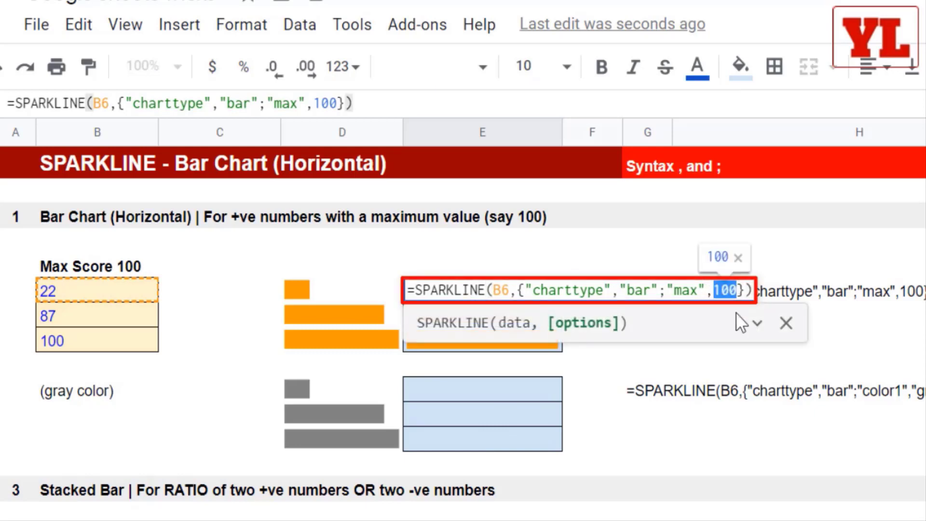
pyautogui.press('Escape')
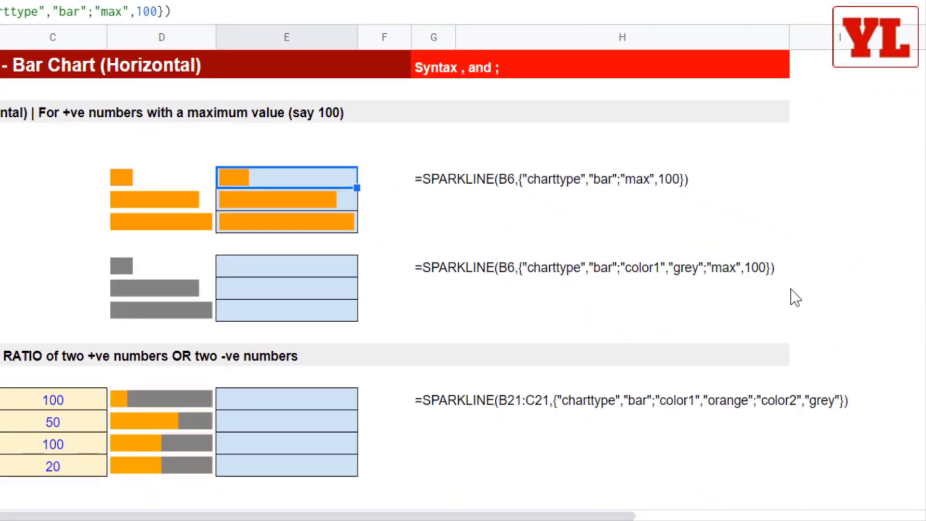
pyautogui.moveTo(712, 287); pyautogui.dragTo(613, 245)
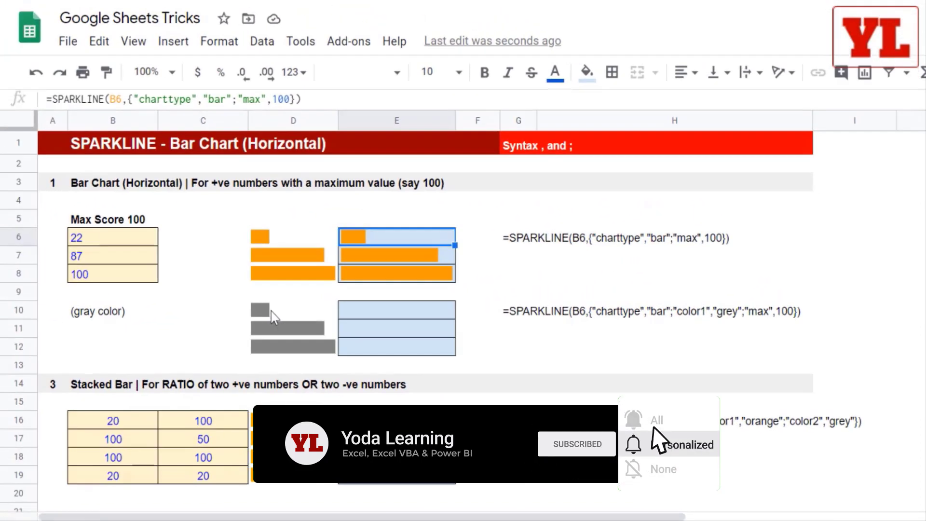
pyautogui.scroll(-3, 271, 312)
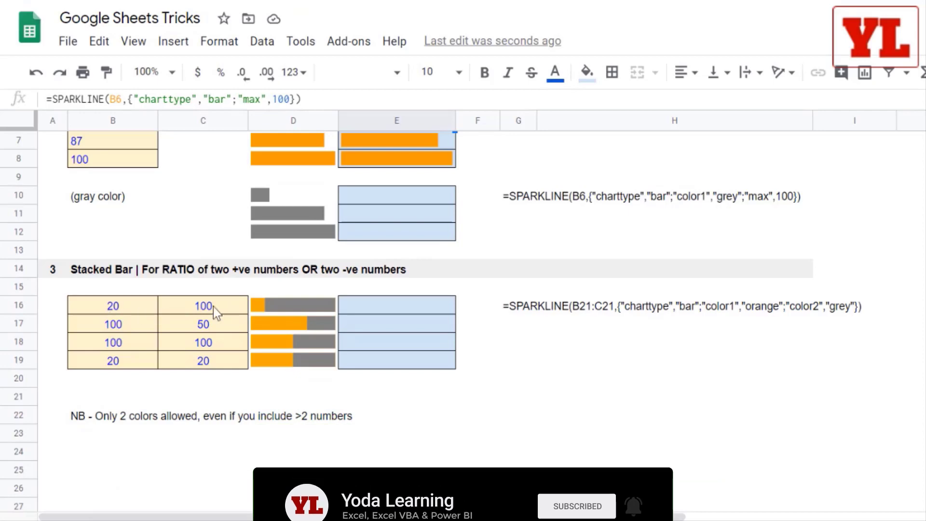
pyautogui.click(401, 310)
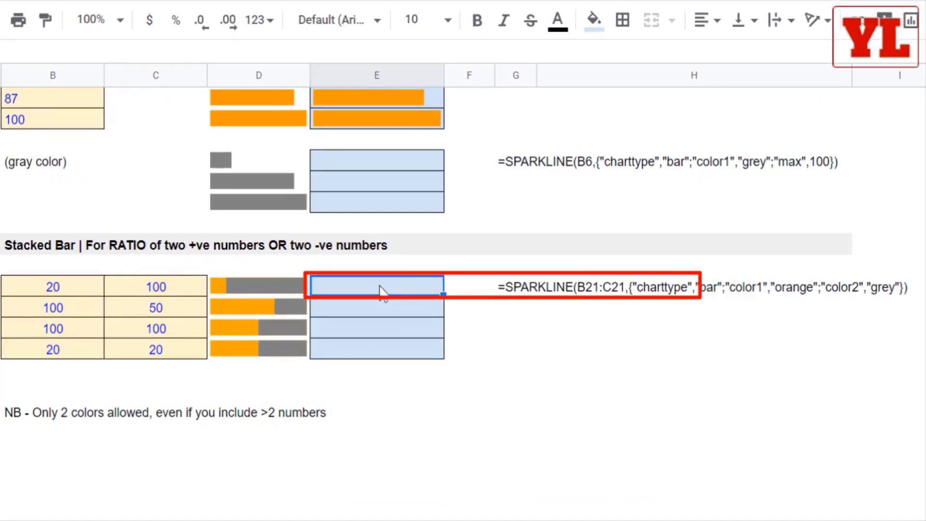
pyautogui.write('=spark')
pyautogui.press('Tab')
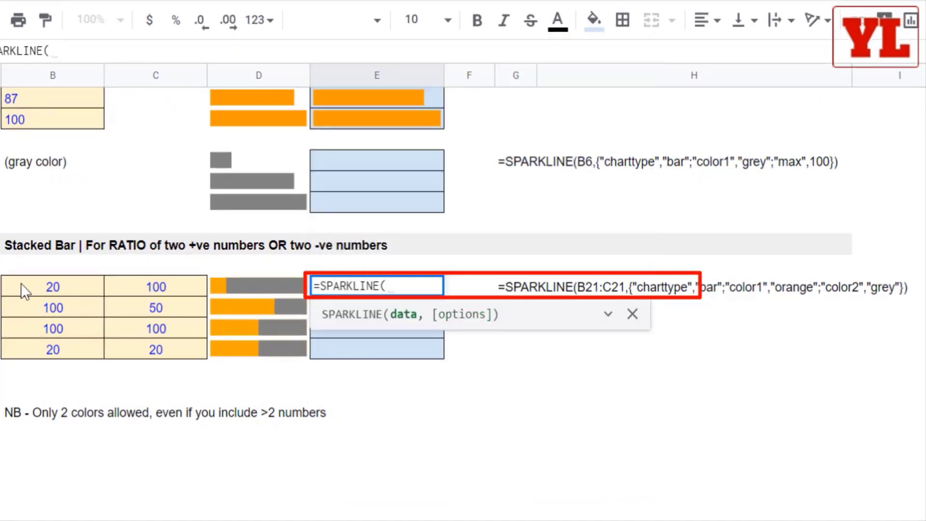
pyautogui.moveTo(59, 290); pyautogui.dragTo(129, 297)
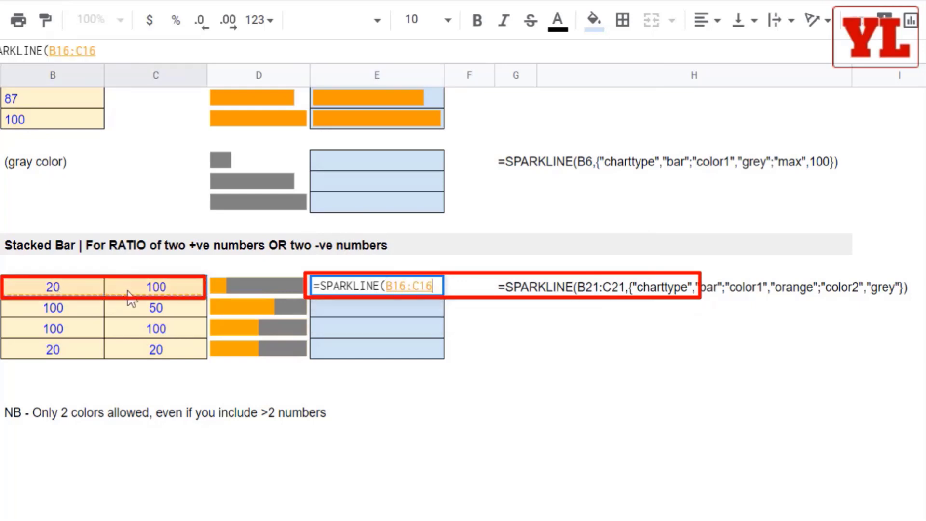
pyautogui.write(',')
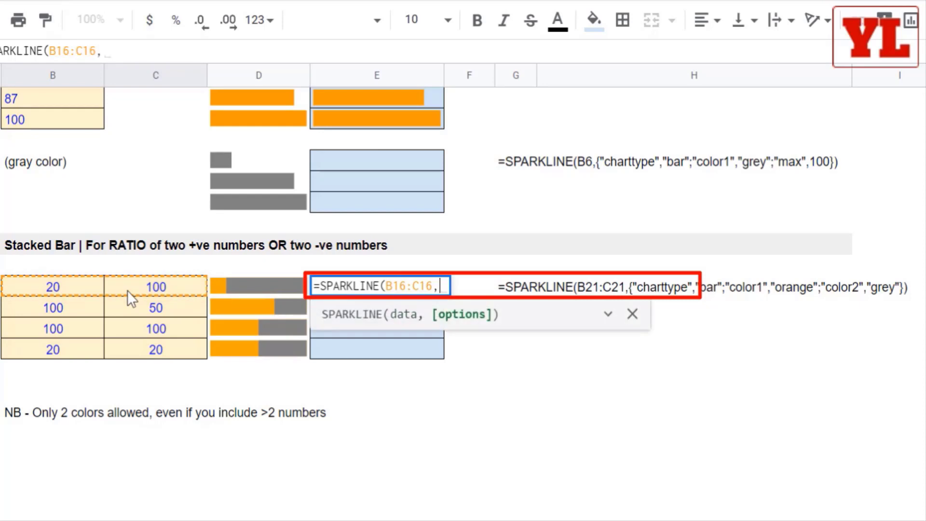
pyautogui.press('BackSpace')
pyautogui.write('{})')
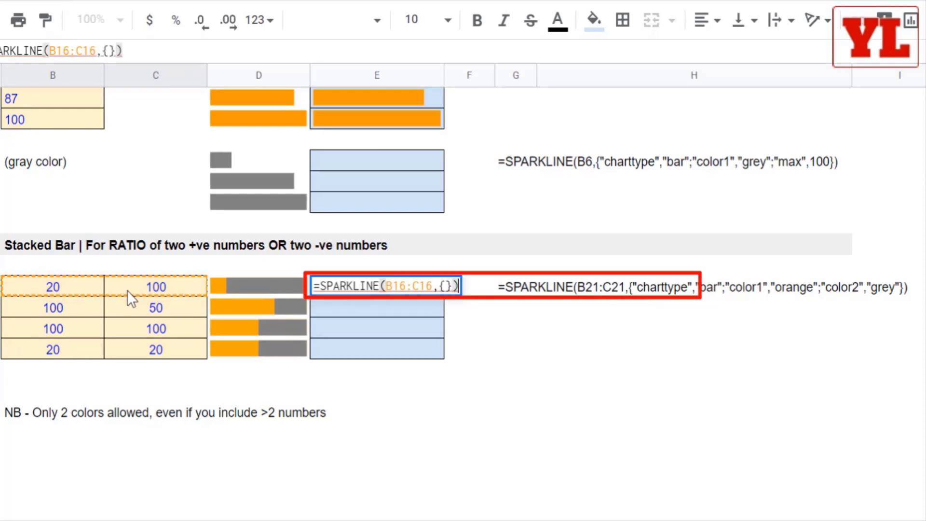
pyautogui.click(444, 286)
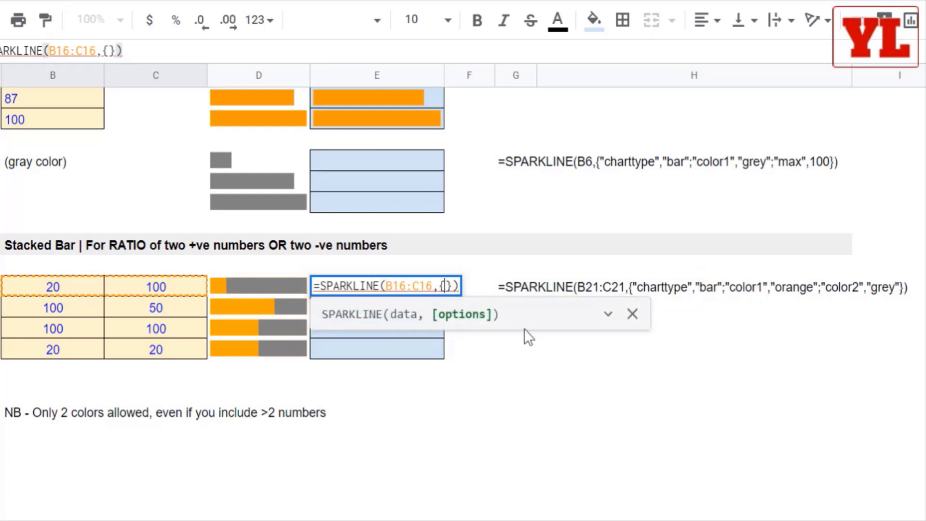
pyautogui.press('Escape')
pyautogui.doubleClick(248, 282)
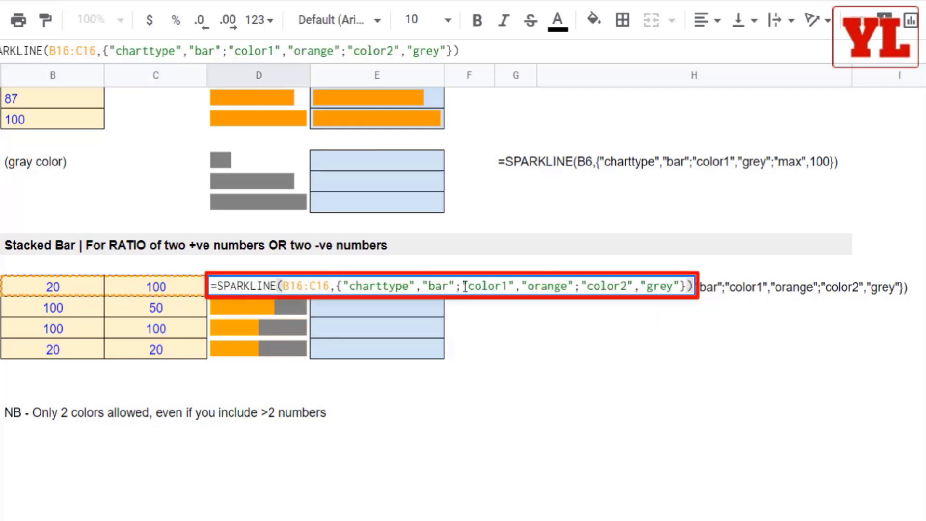
pyautogui.moveTo(466, 284); pyautogui.dragTo(680, 285)
pyautogui.click(582, 285)
pyautogui.press('Escape')
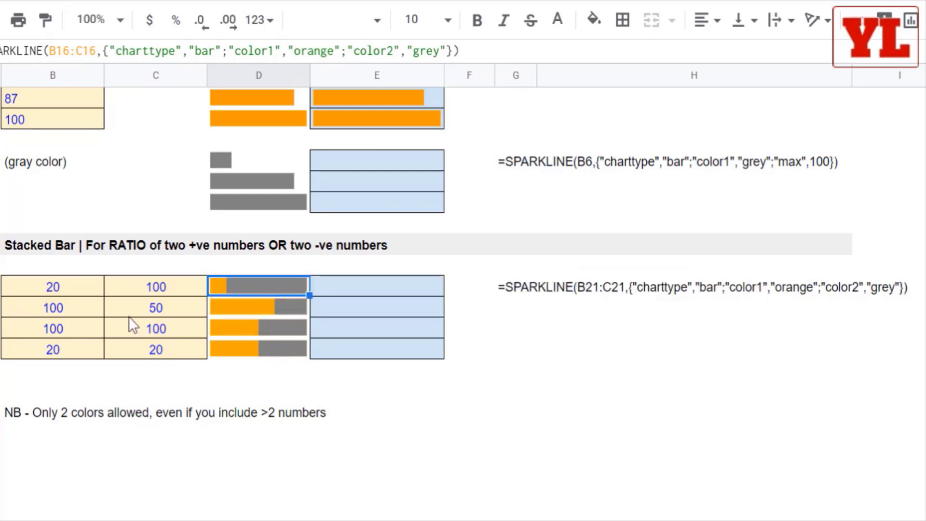
pyautogui.moveTo(53, 291); pyautogui.dragTo(161, 280)
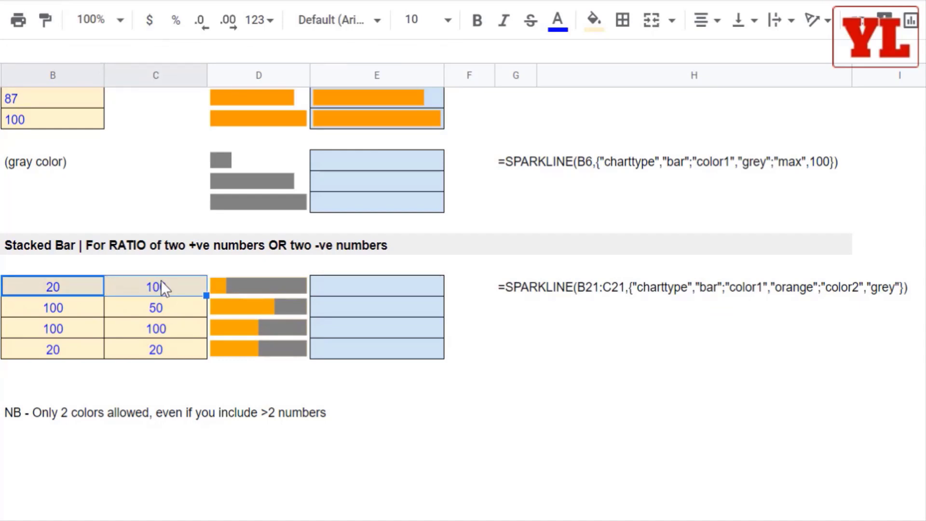
# Inspect B7's column sparkline formula: charttype column, ymin 0, ymax and colour #f46524.
pyautogui.scroll(3, 161, 280)
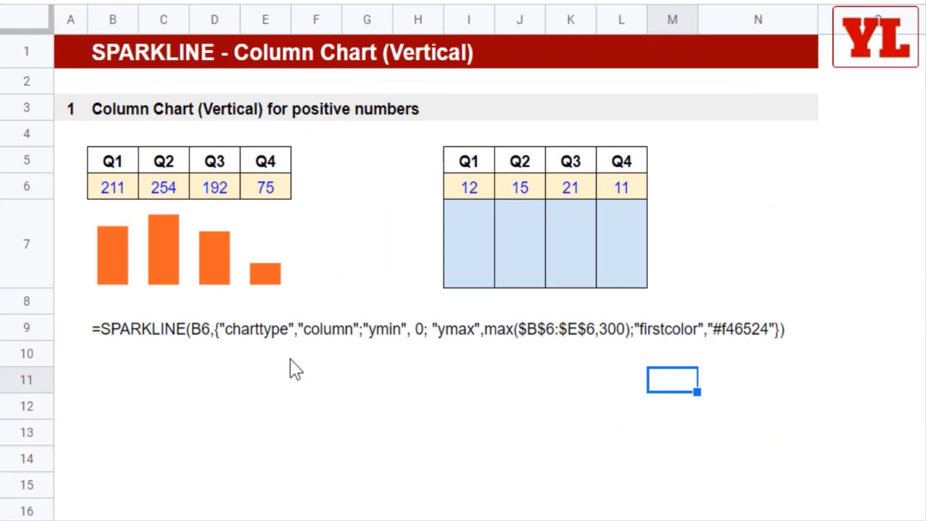
pyautogui.click(119, 275)
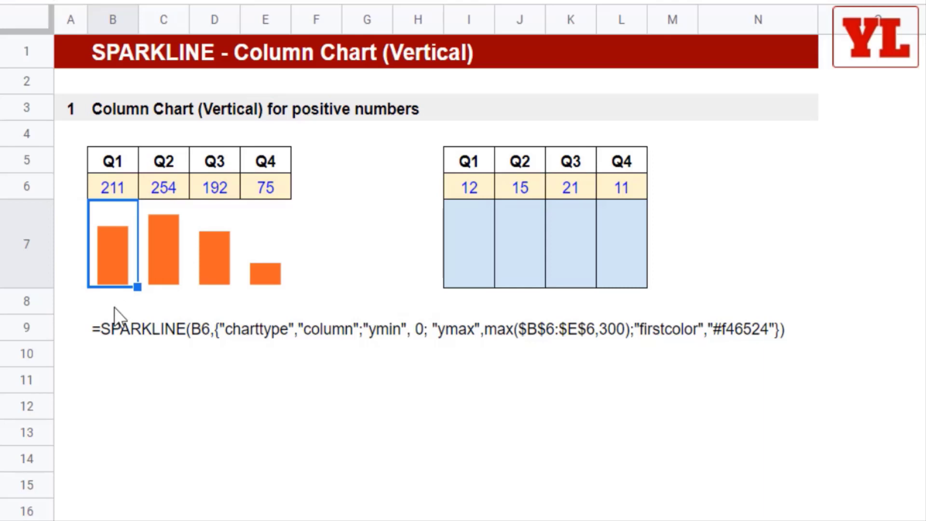
pyautogui.doubleClick(110, 270)
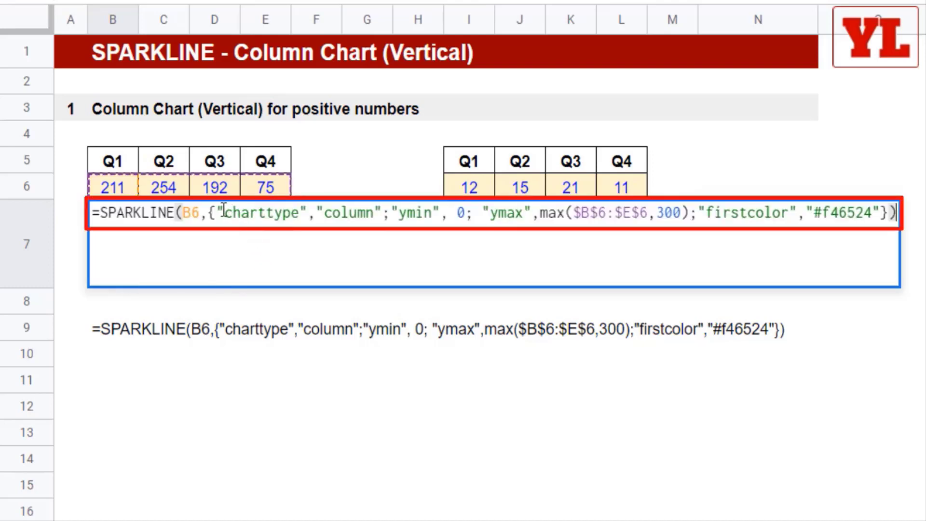
pyautogui.moveTo(217, 213); pyautogui.dragTo(385, 213)
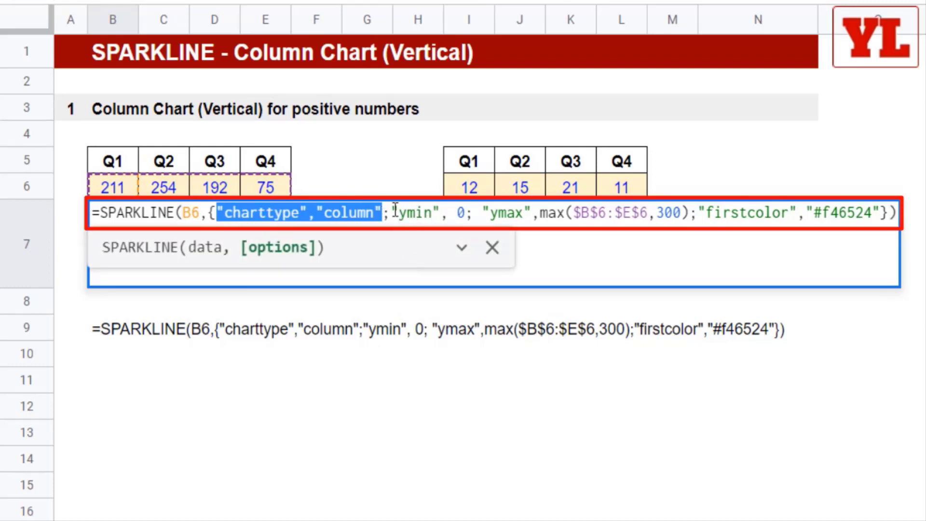
pyautogui.moveTo(391, 213); pyautogui.dragTo(531, 213)
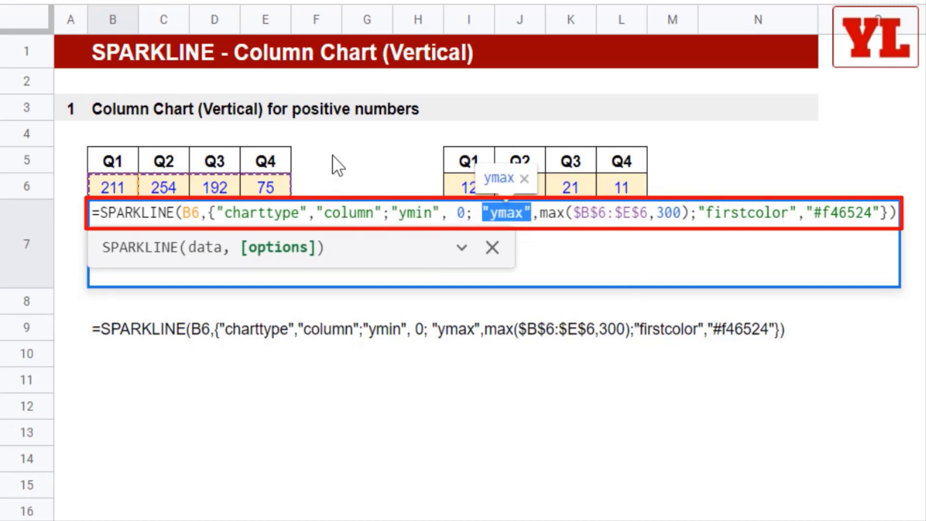
pyautogui.moveTo(340, 152); pyautogui.dragTo(304, 181)
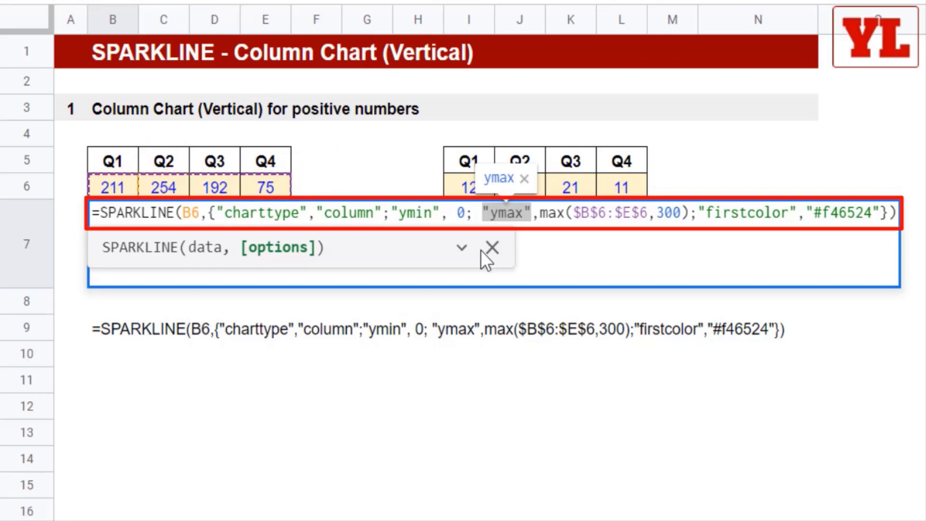
pyautogui.moveTo(814, 212); pyautogui.dragTo(875, 212)
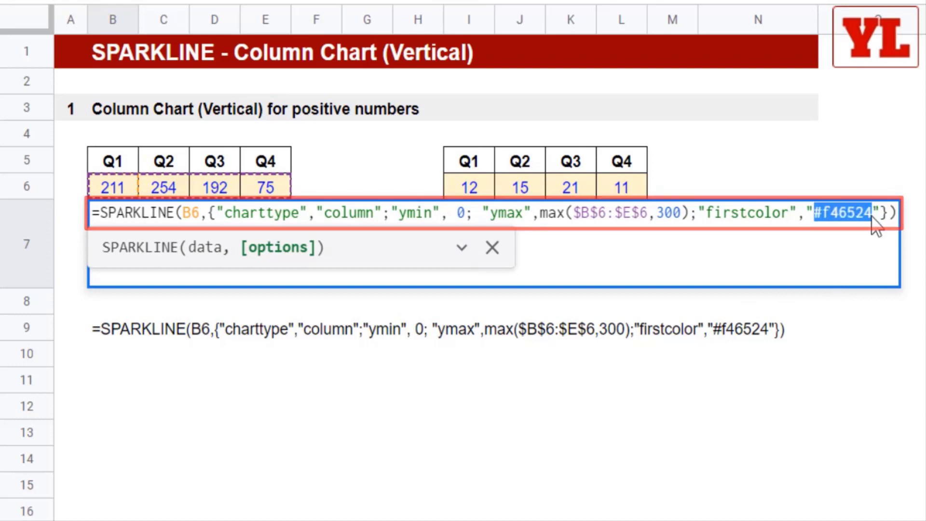
pyautogui.press('Return')
pyautogui.click(382, 249)
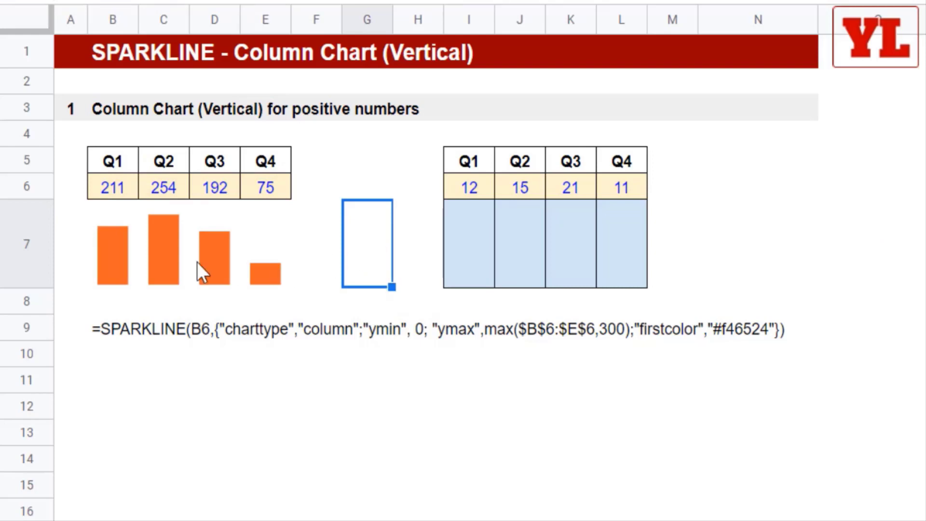
pyautogui.click(117, 248)
pyautogui.click(169, 247)
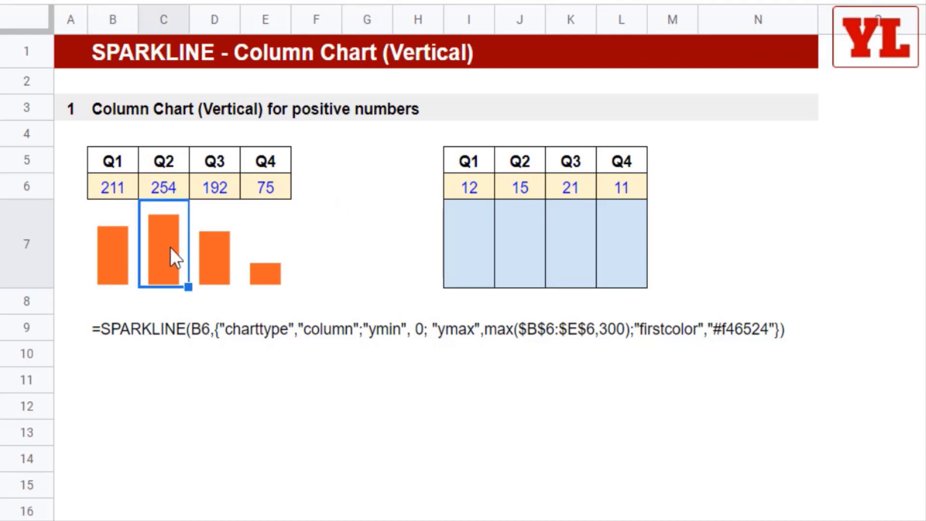
pyautogui.click(118, 244)
pyautogui.click(156, 242)
pyautogui.moveTo(112, 240); pyautogui.dragTo(255, 241)
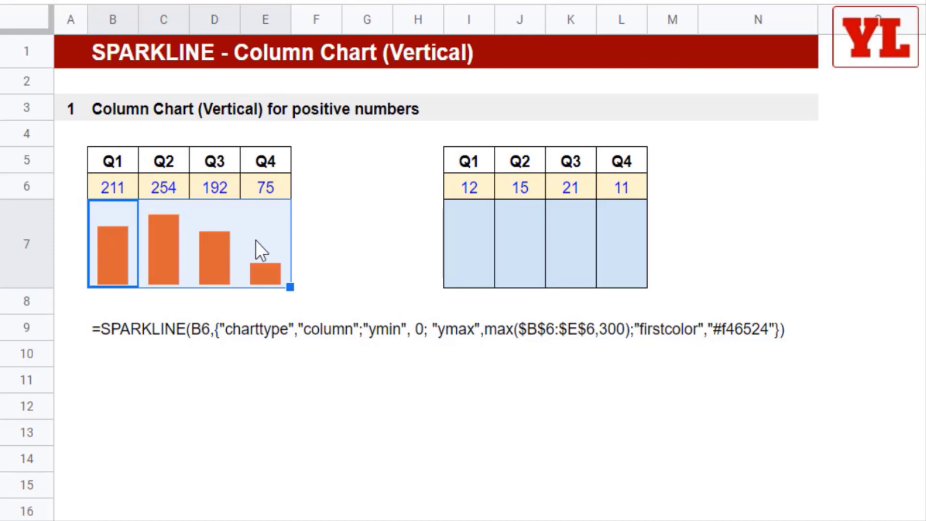
pyautogui.moveTo(465, 239); pyautogui.dragTo(636, 239)
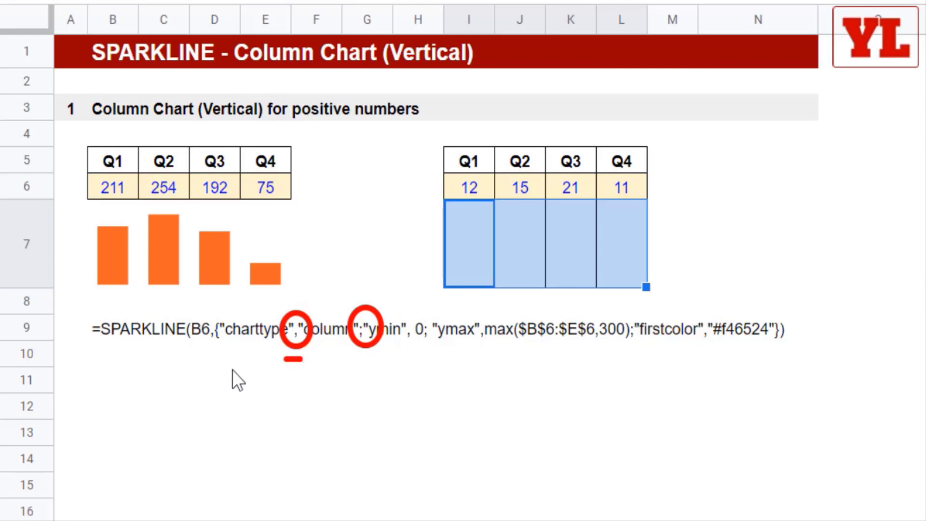
pyautogui.moveTo(221, 369); pyautogui.dragTo(358, 370)
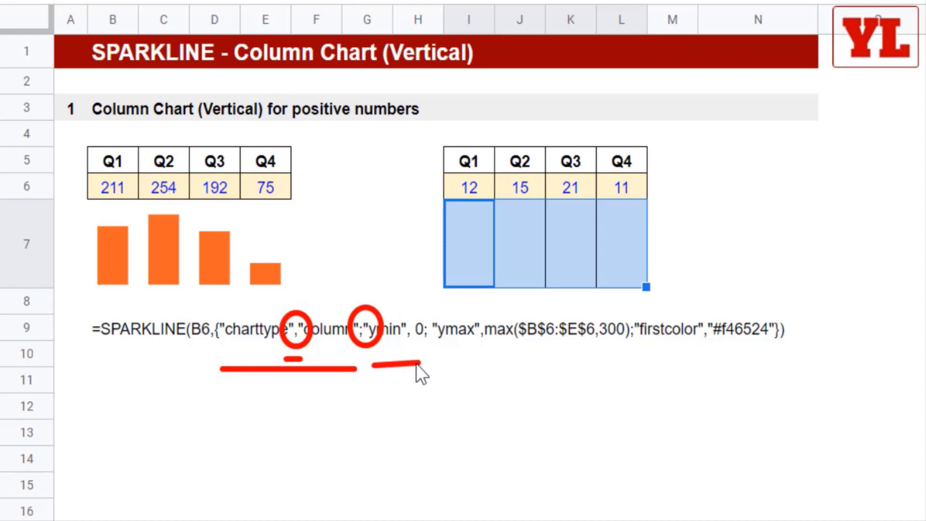
pyautogui.moveTo(470, 364); pyautogui.dragTo(778, 357)
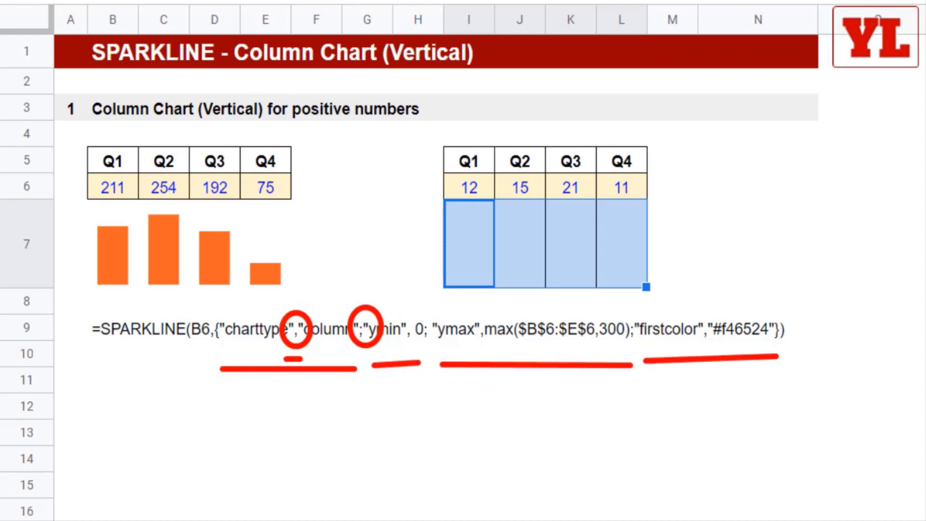